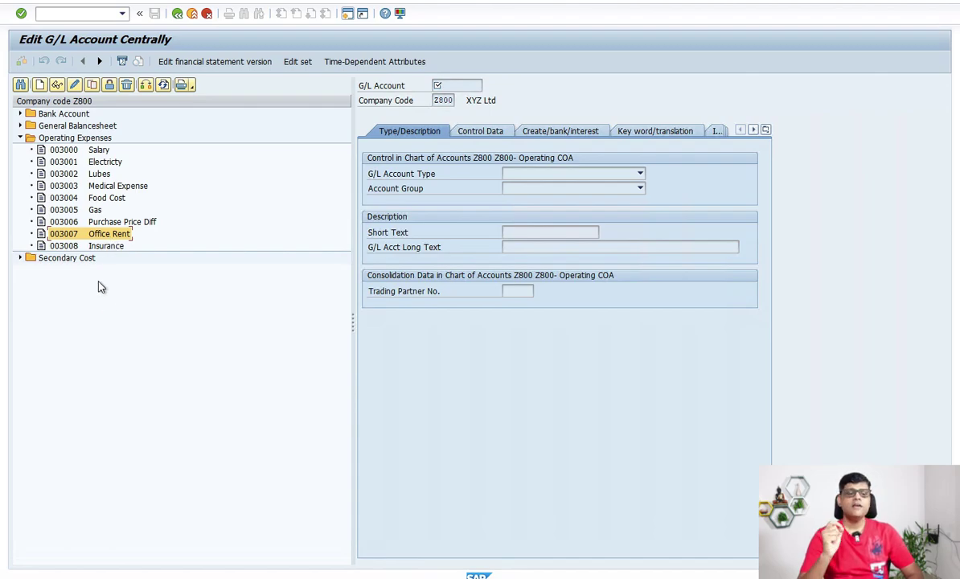
# - In a new session, launch FBD1 from General Ledger > Document Entry > Reference Documents
pyautogui.click(348, 14)
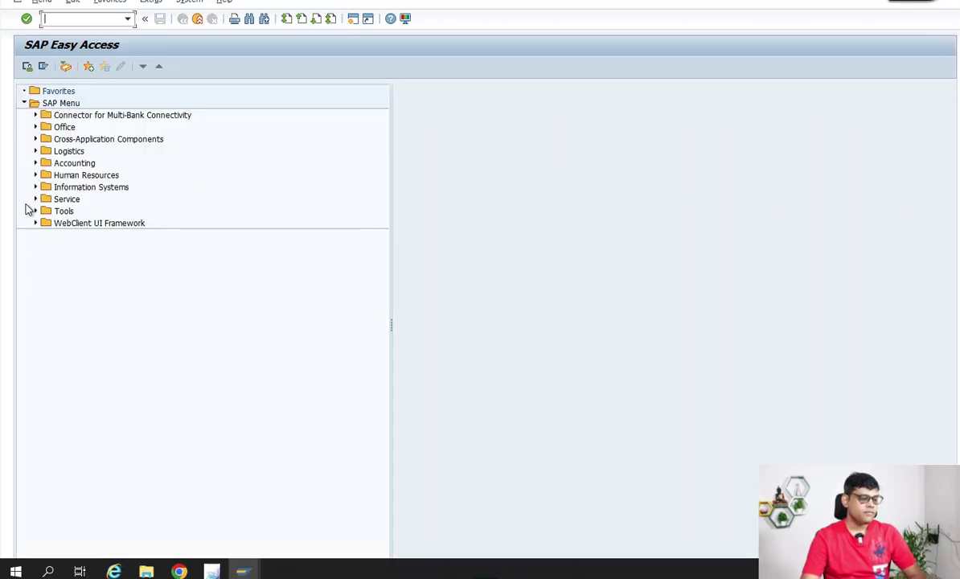
pyautogui.click(36, 163)
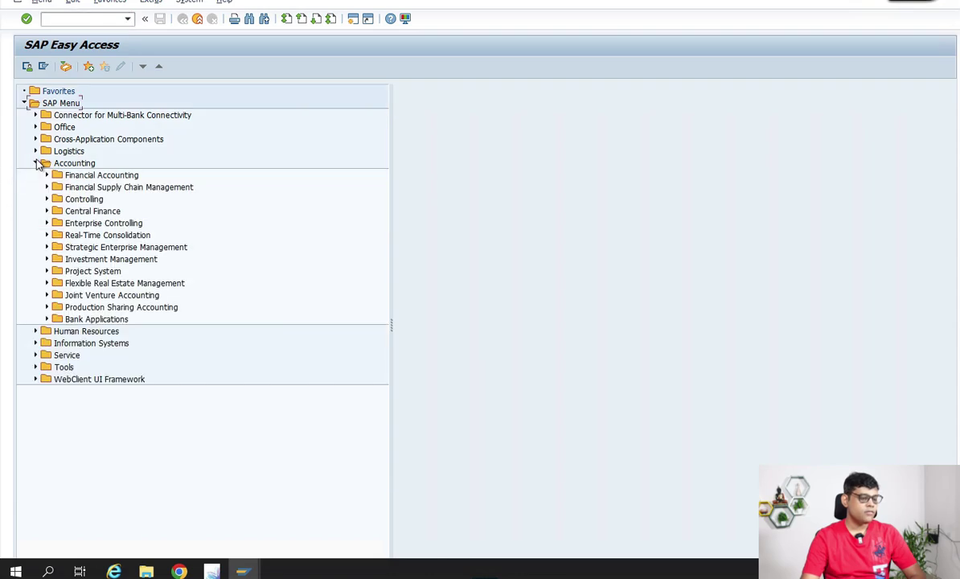
pyautogui.click(46, 175)
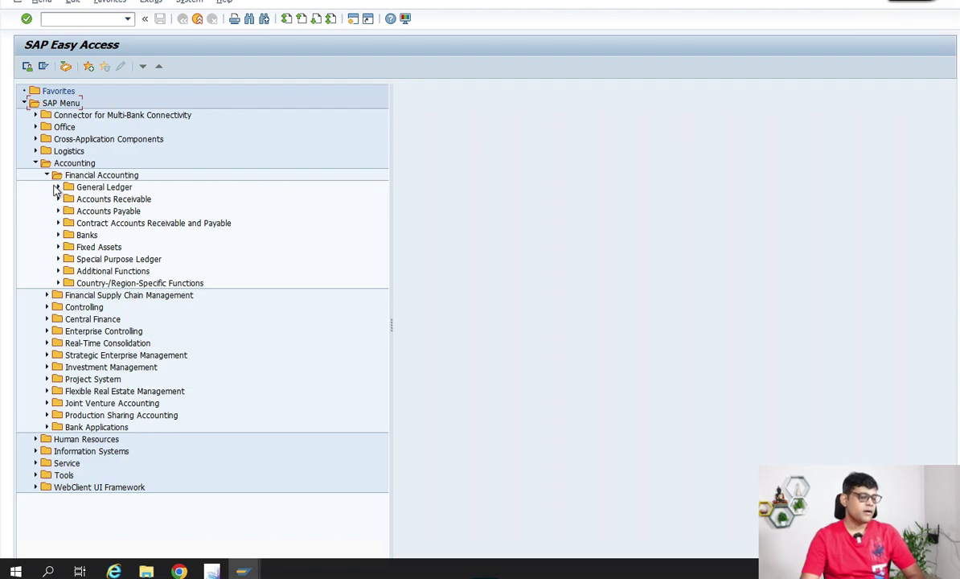
pyautogui.click(57, 187)
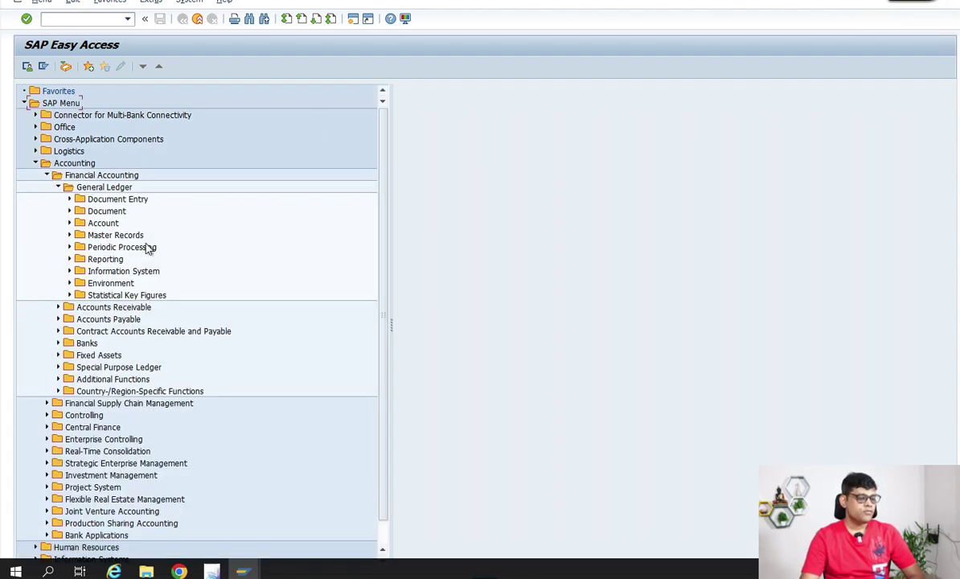
pyautogui.click(69, 200)
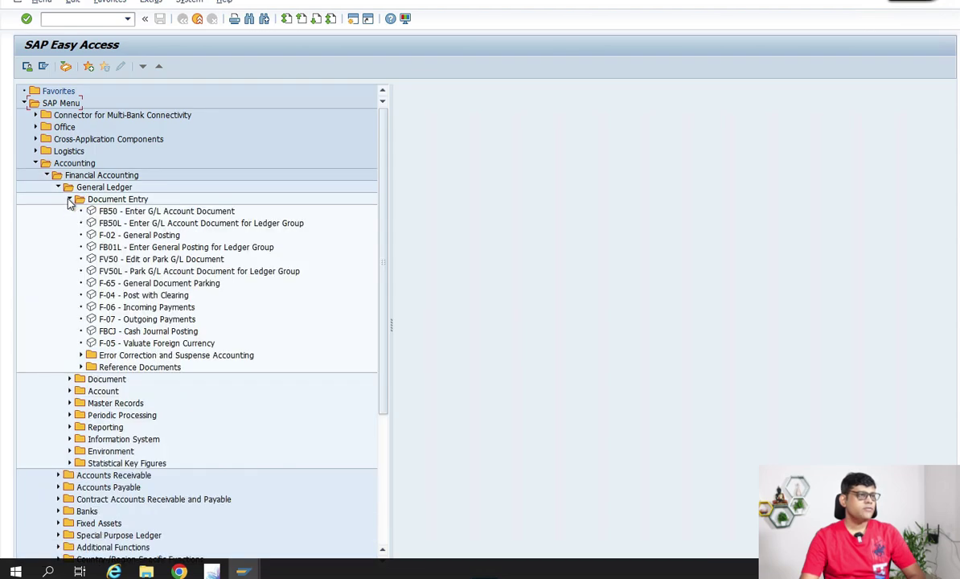
pyautogui.click(125, 366)
pyautogui.click(79, 368)
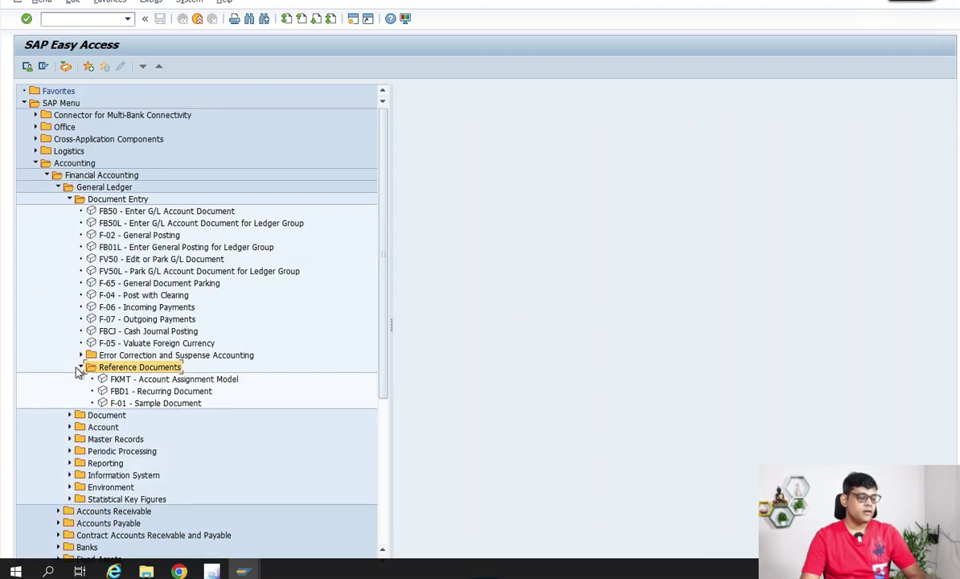
pyautogui.click(172, 390)
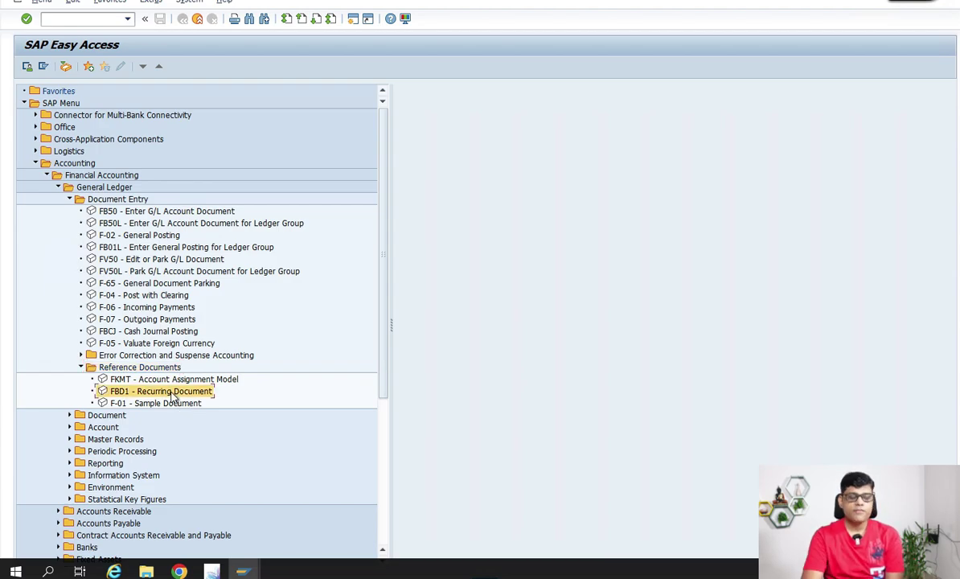
pyautogui.doubleClick(203, 391)
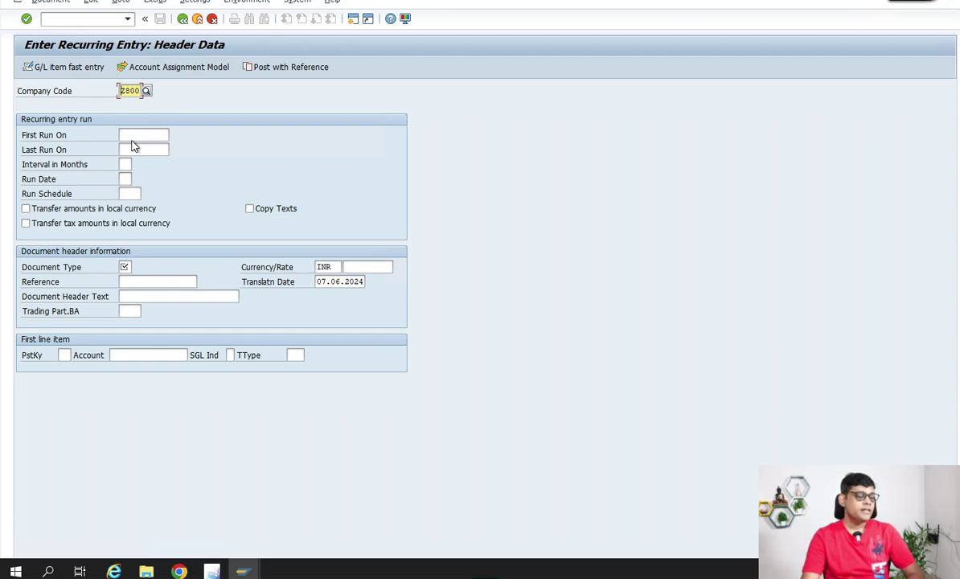
# - Enter first run 01042024, last run 31072024 and a 1-month interval in the header
pyautogui.click(167, 135)
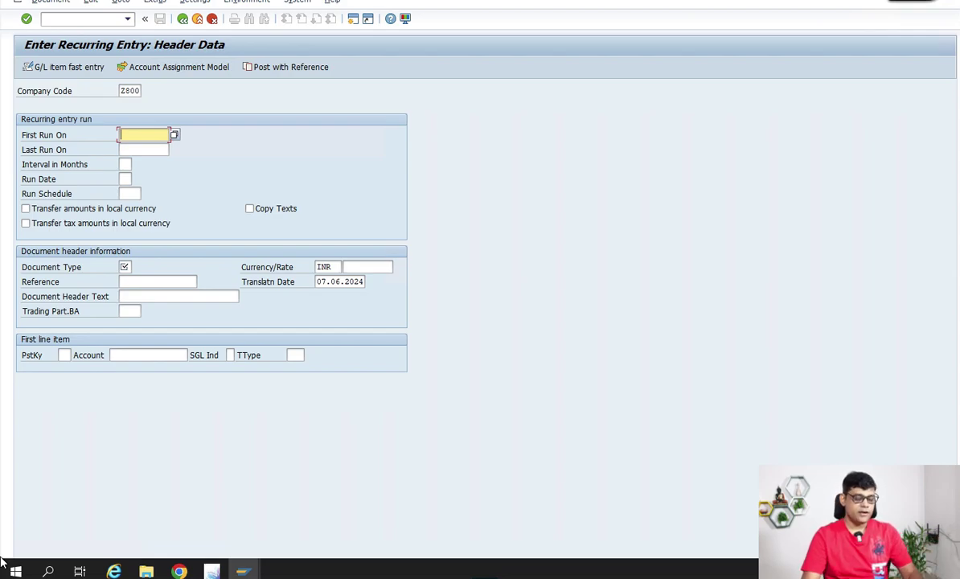
pyautogui.write('0104')
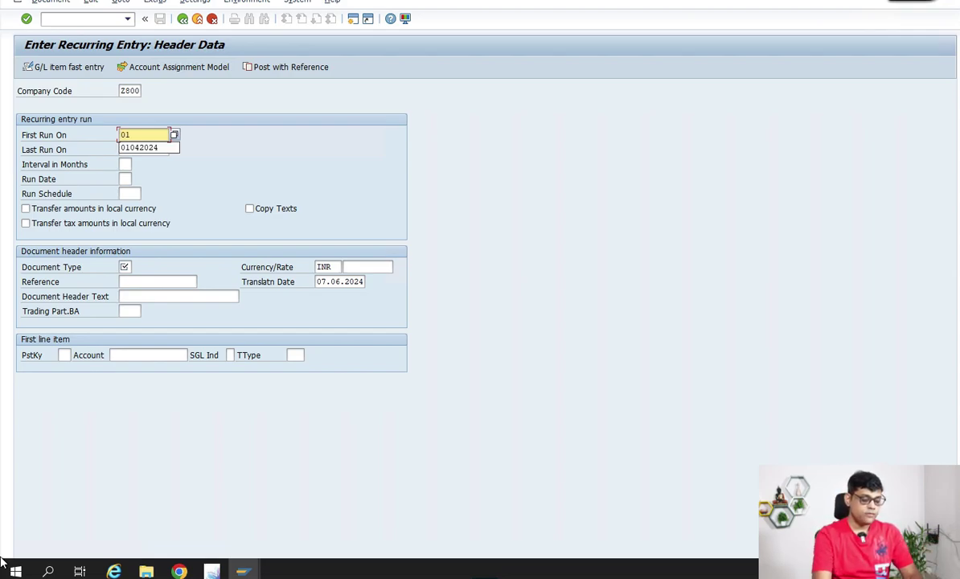
pyautogui.click(149, 148)
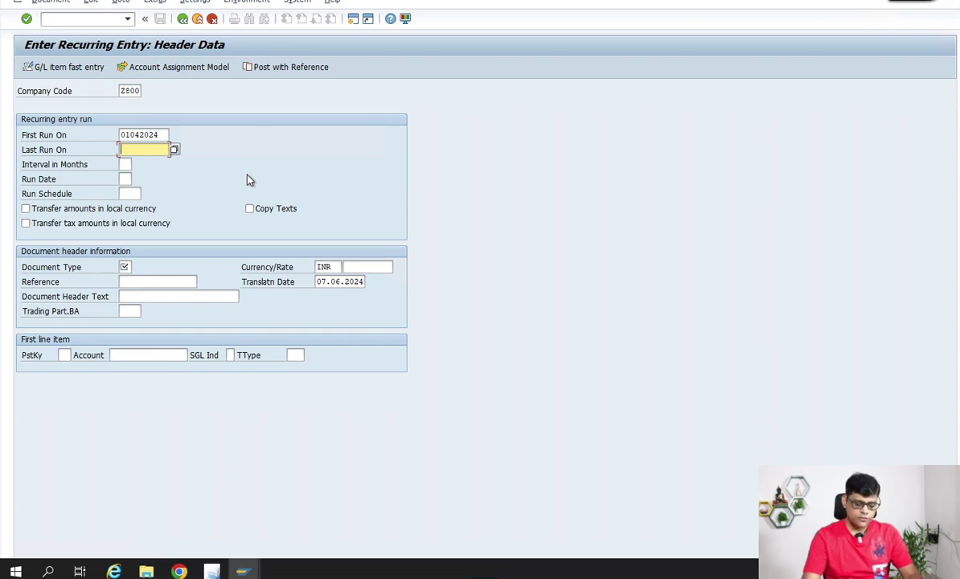
pyautogui.write('310')
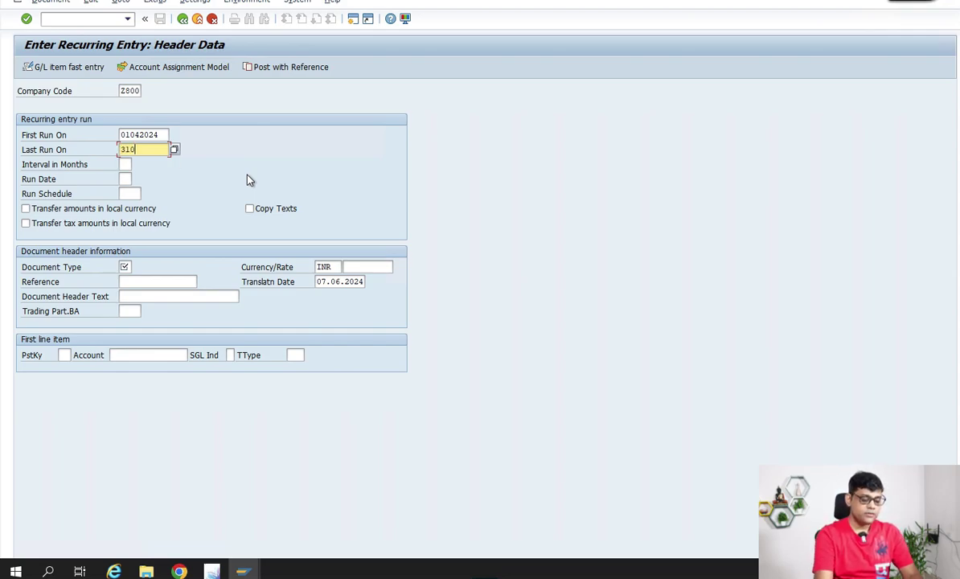
pyautogui.write('72024')
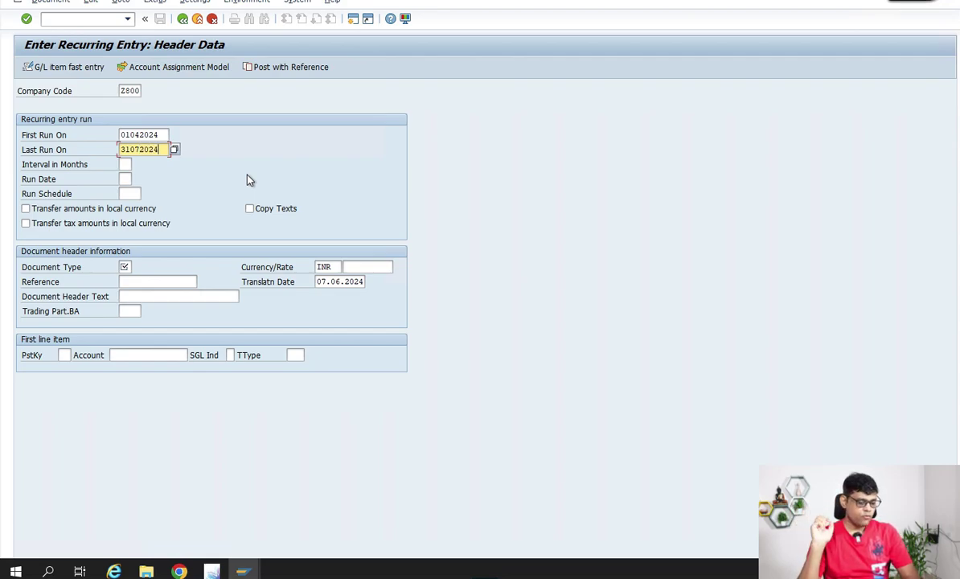
pyautogui.press('Tab')
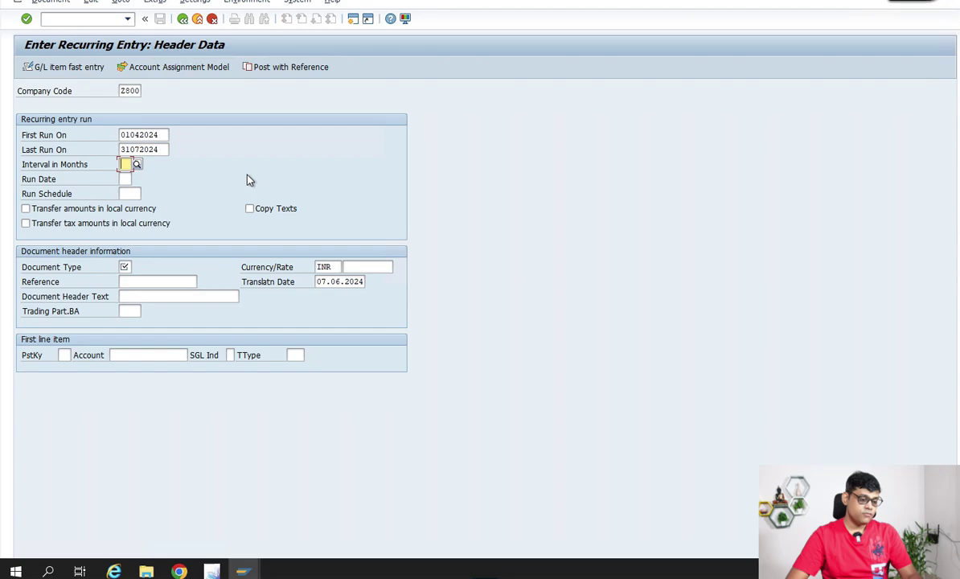
pyautogui.write('1')
pyautogui.press('Tab')
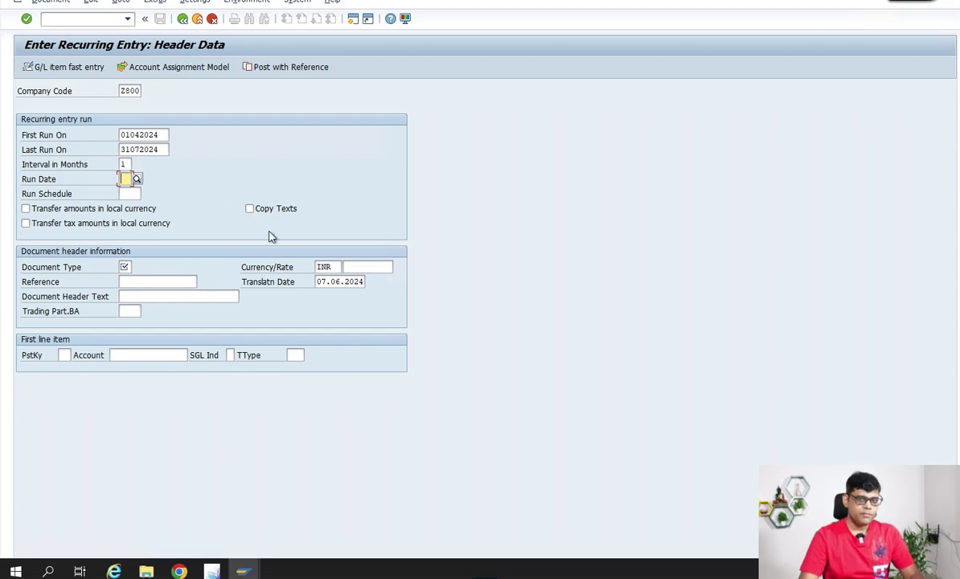
# - Set the recurring entry's run date to 7
pyautogui.write('07')
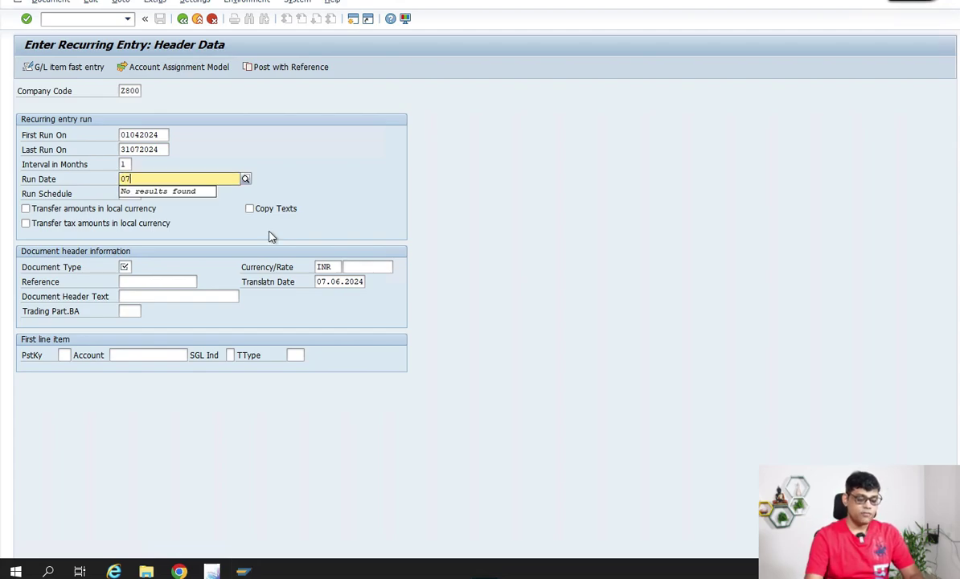
pyautogui.press('BackSpace')
pyautogui.press('BackSpace')
pyautogui.write('7')
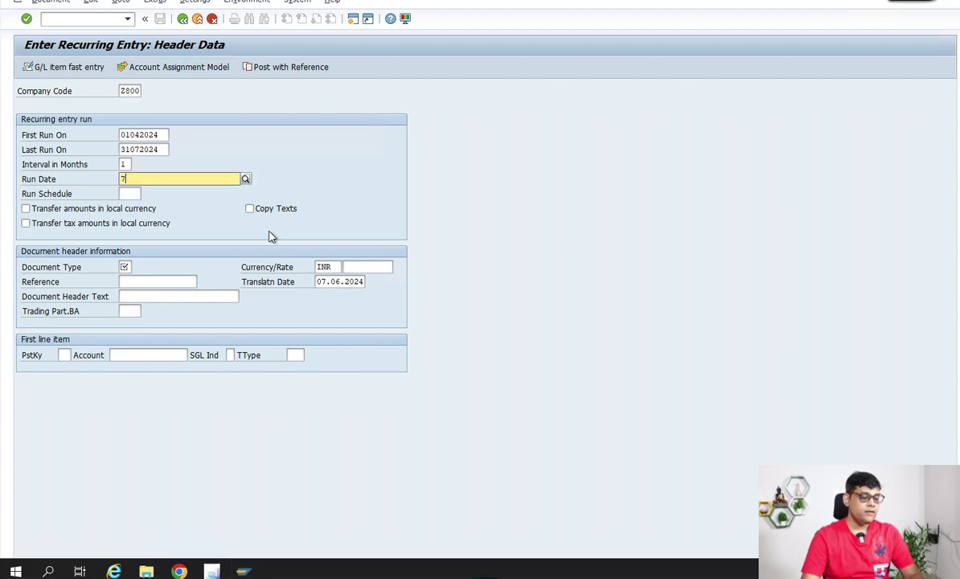
pyautogui.press('Tab')
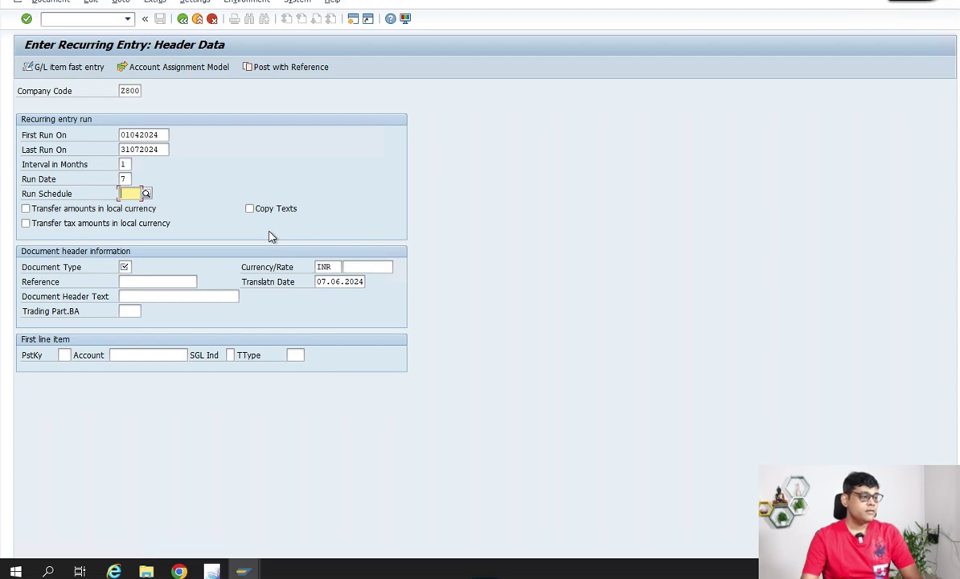
# - Choose document type SA (G/L Account Document) and keep currency INR
pyautogui.click(134, 266)
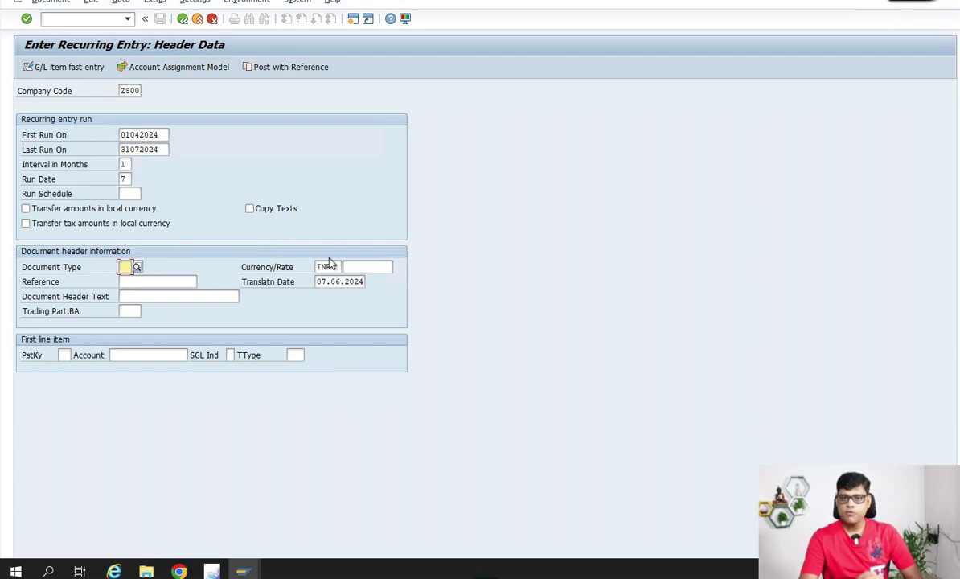
pyautogui.write('sa')
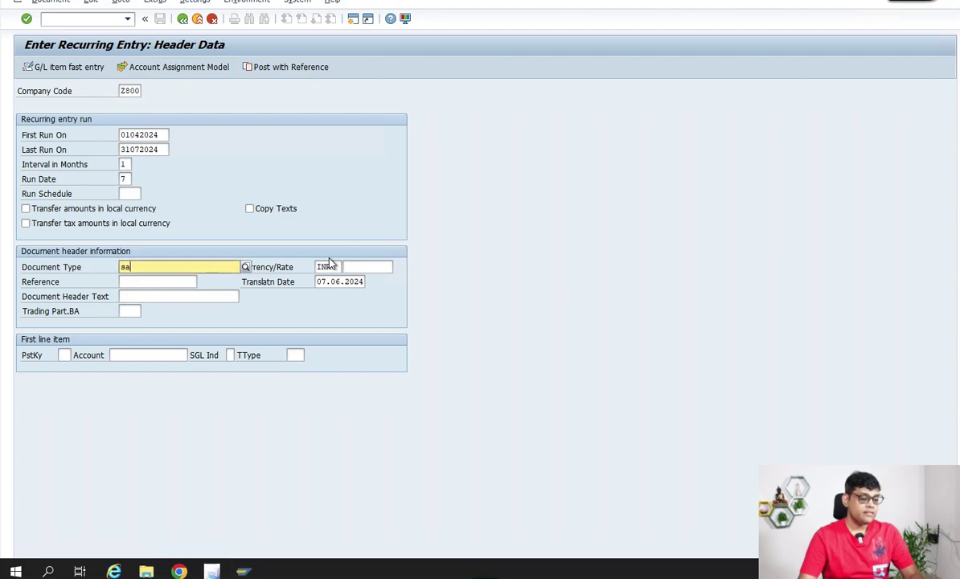
pyautogui.click(213, 296)
pyautogui.press('Tab')
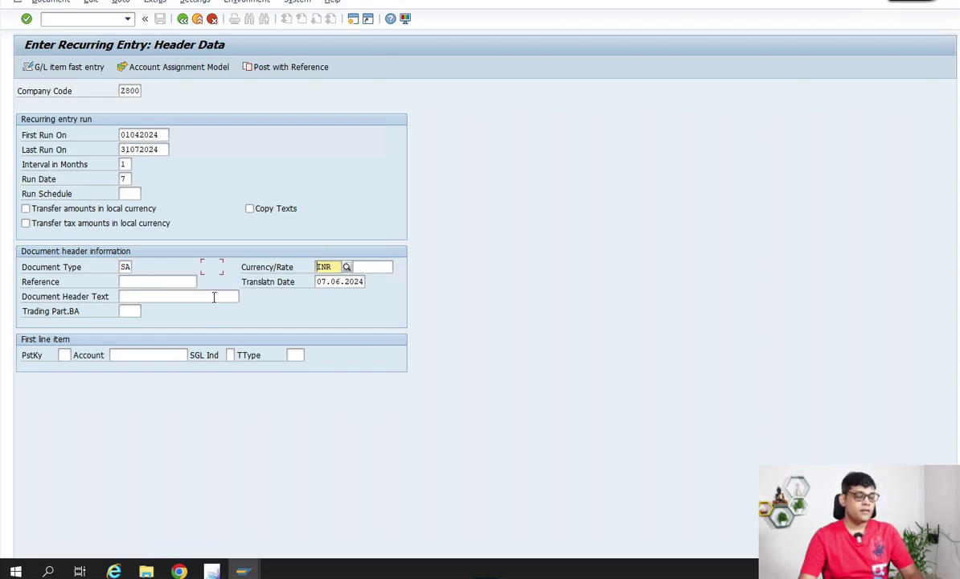
pyautogui.press('Tab')
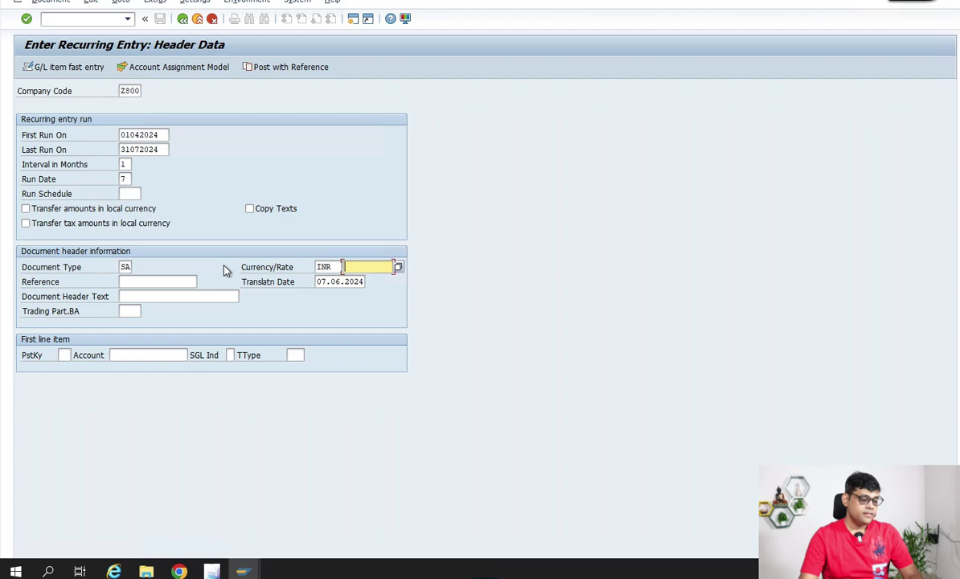
pyautogui.click(64, 354)
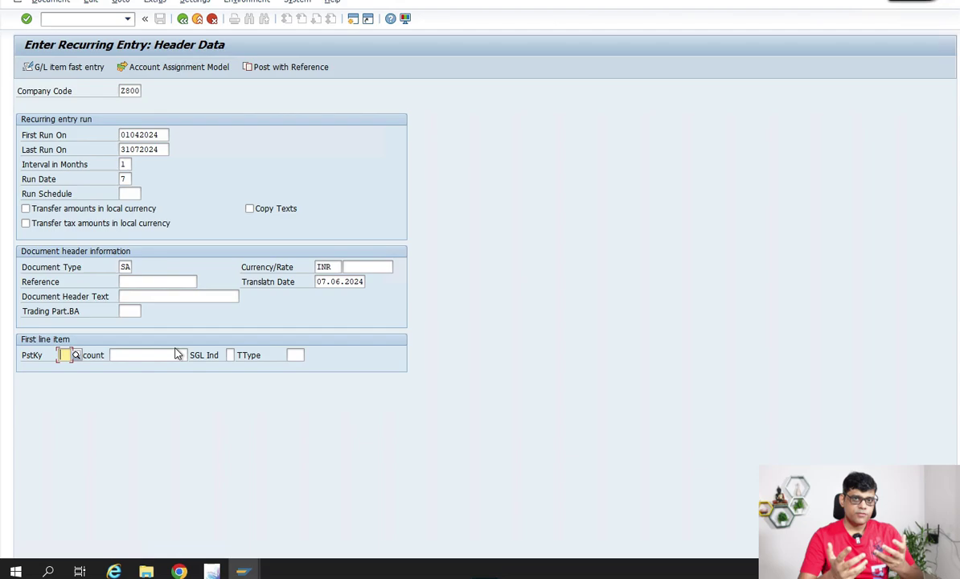
# - Fill the first line with posting key 40 and account 3007, then validate the header
pyautogui.write('40')
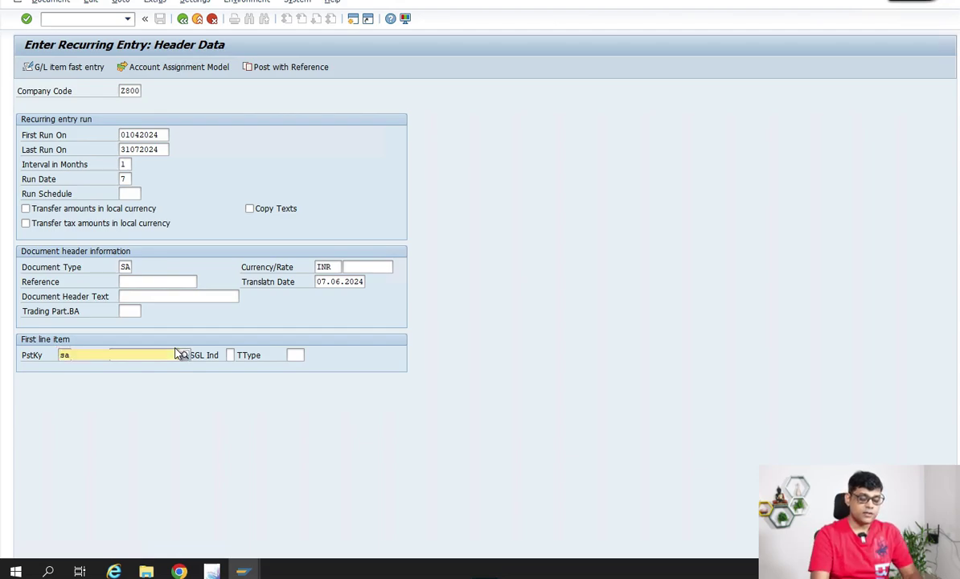
pyautogui.click(161, 351)
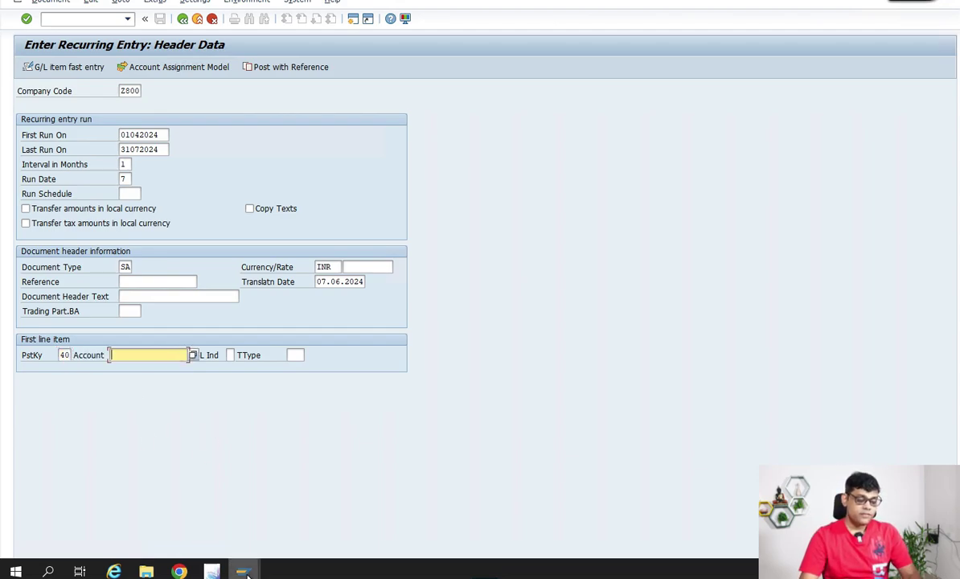
pyautogui.moveTo(244, 569)
pyautogui.click(256, 502)
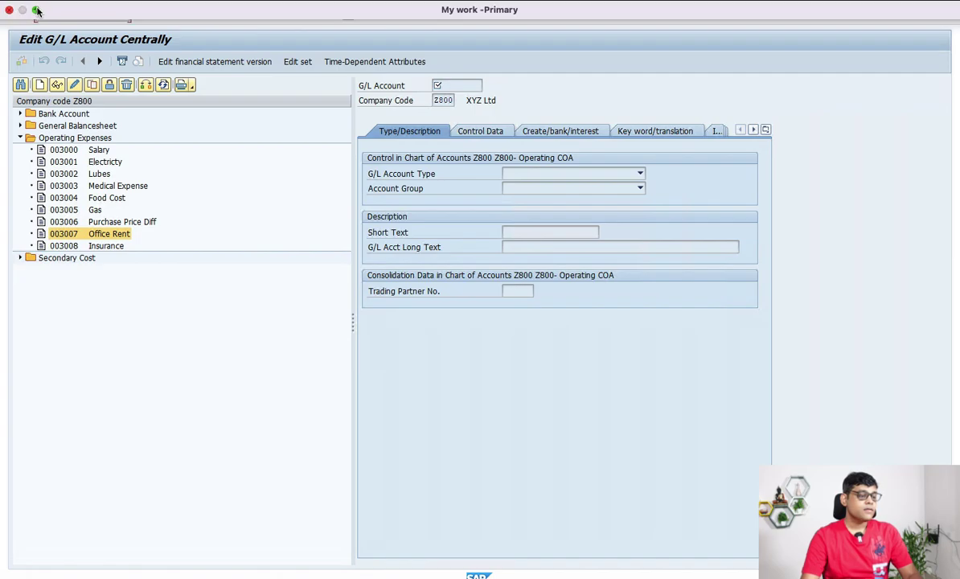
pyautogui.click(36, 10)
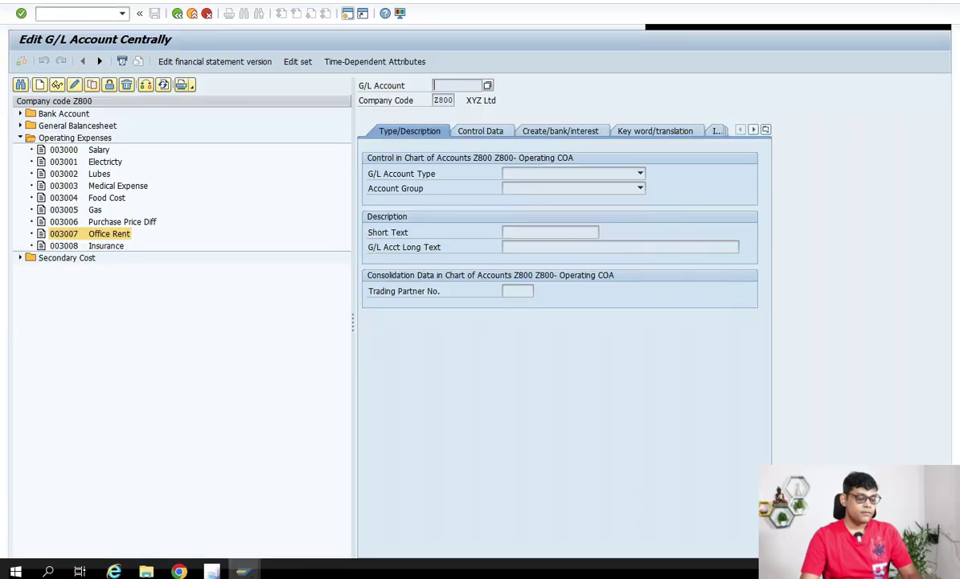
pyautogui.moveTo(243, 570)
pyautogui.click(374, 532)
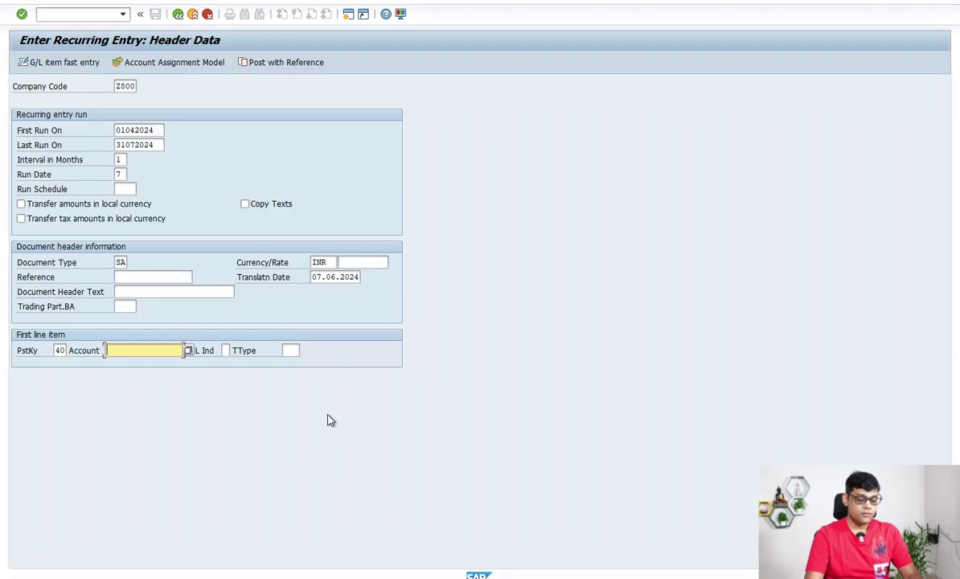
pyautogui.write('3007')
pyautogui.press('Tab')
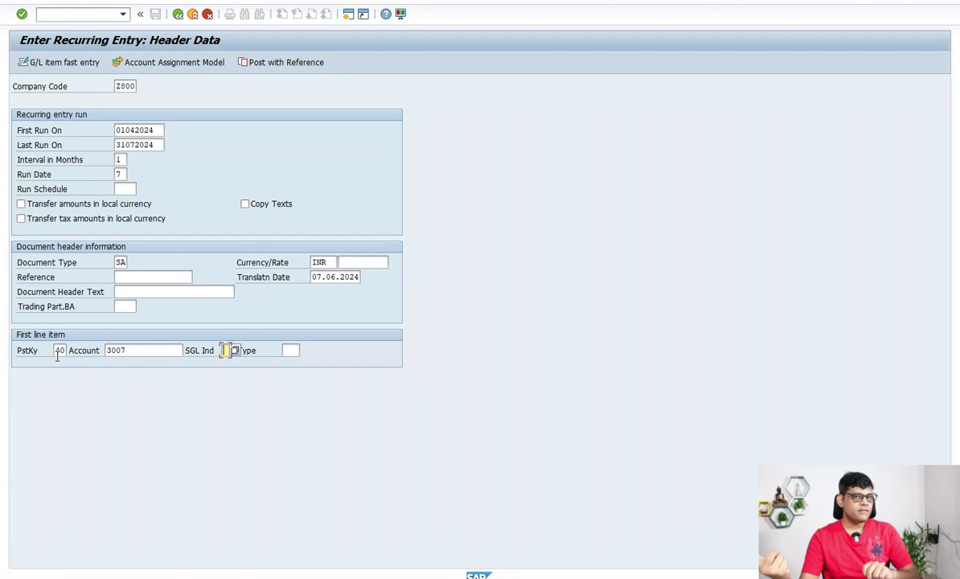
pyautogui.click(142, 350)
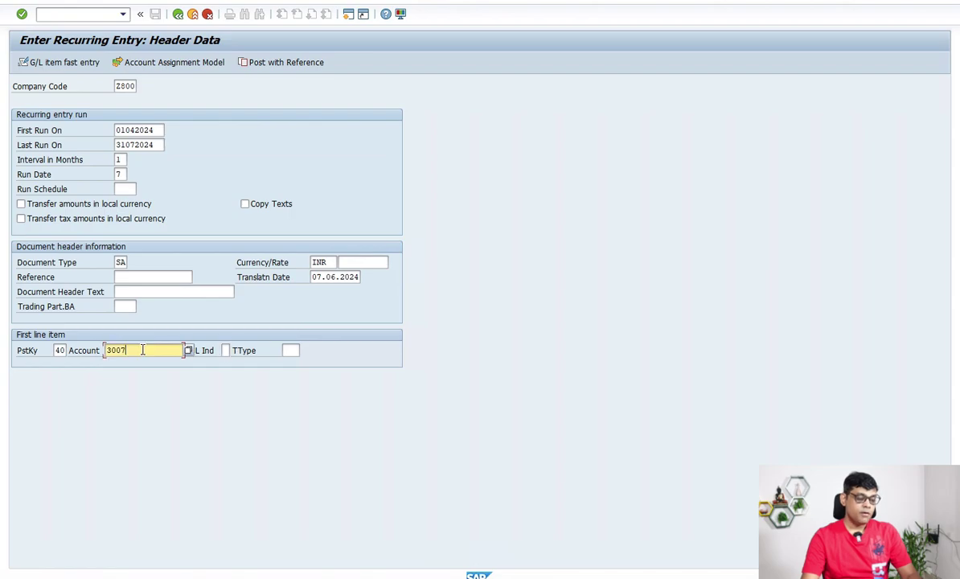
pyautogui.press('Return')
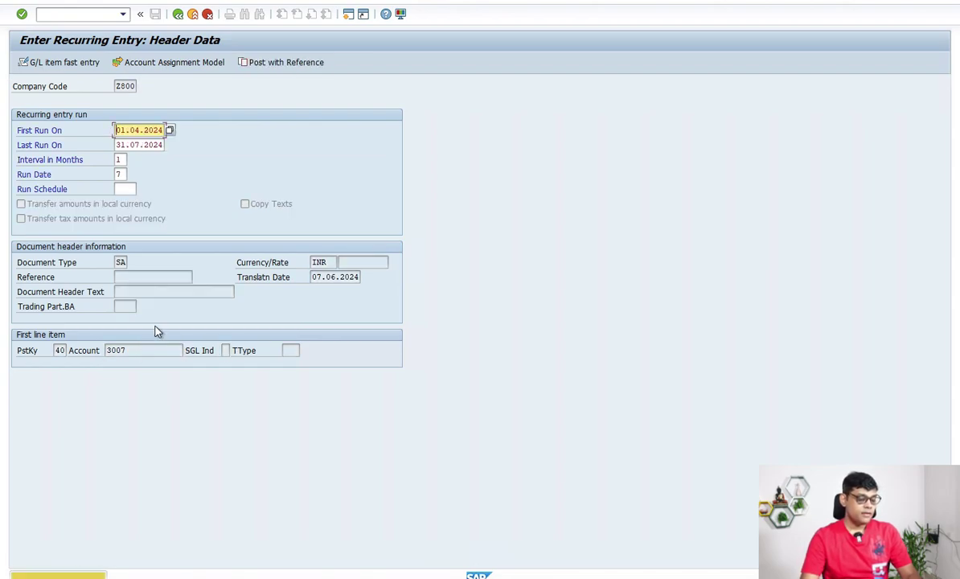
# - Accept the warning and give item 1 amount 4000 and text 'Office Rent Exp'
pyautogui.press('Return')
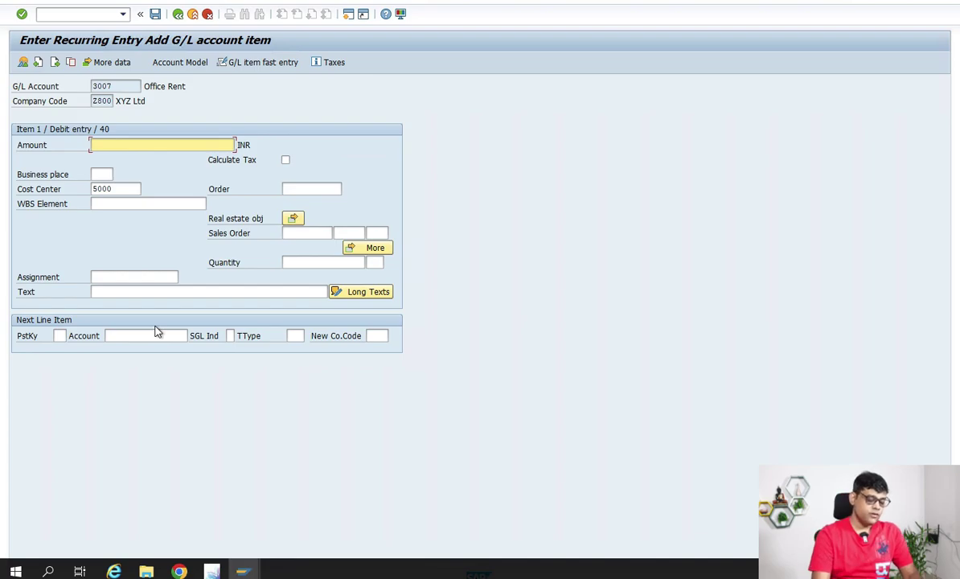
pyautogui.write('4000')
pyautogui.press('Tab')
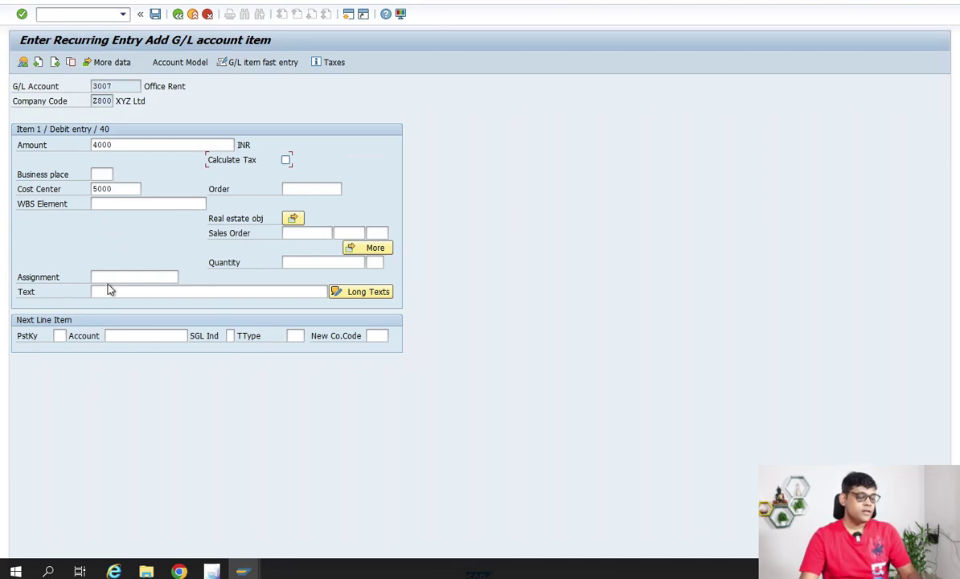
pyautogui.click(193, 292)
pyautogui.write('O')
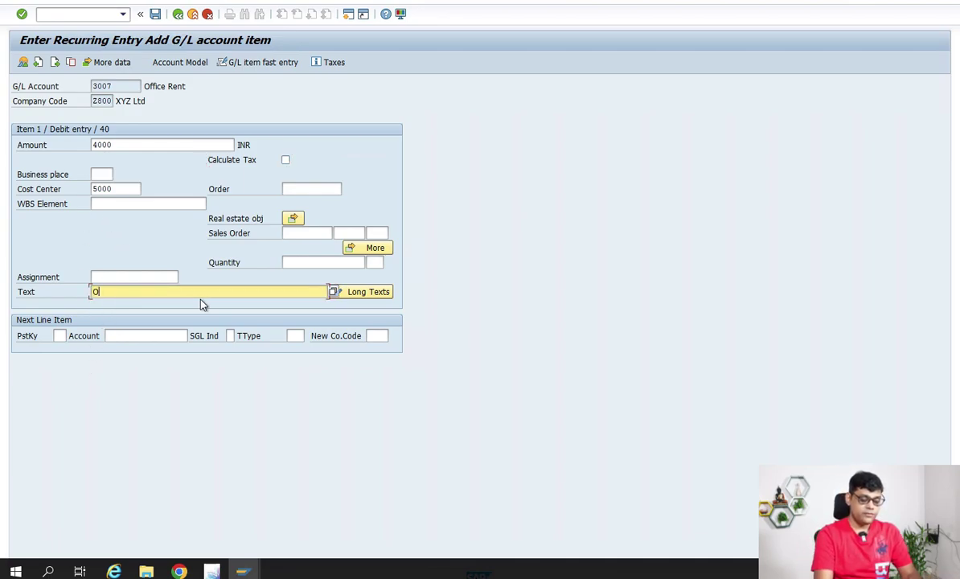
pyautogui.write('ffice Rent ')
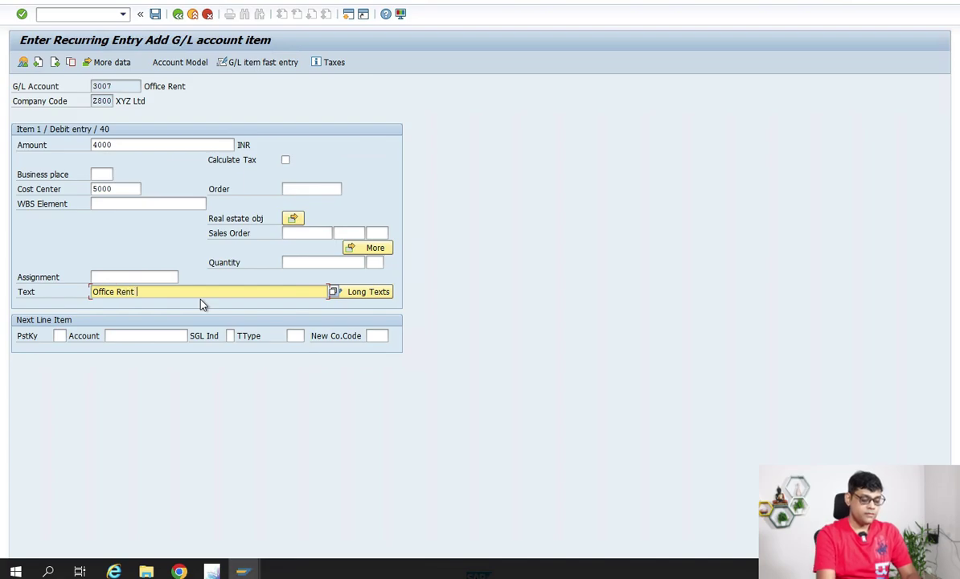
pyautogui.write('Exp')
# - Start the next line as posting key 40 on Insurance account 3008
pyautogui.click(58, 335)
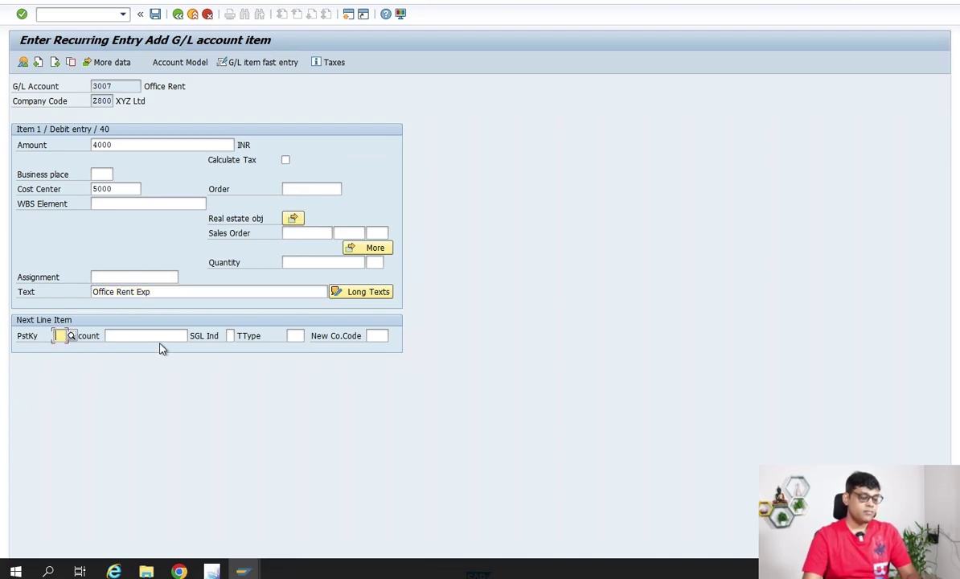
pyautogui.write('40')
pyautogui.press('Tab')
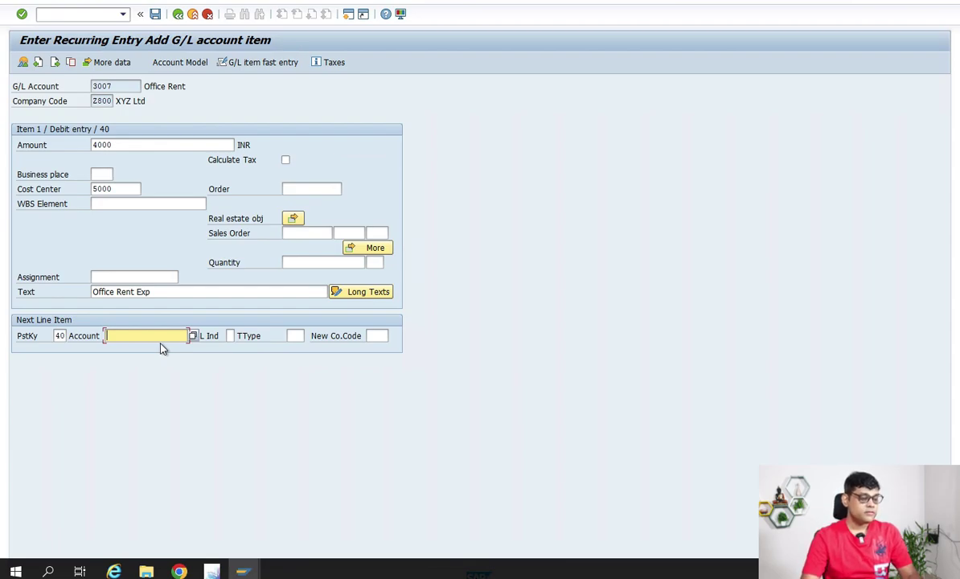
pyautogui.write('3008')
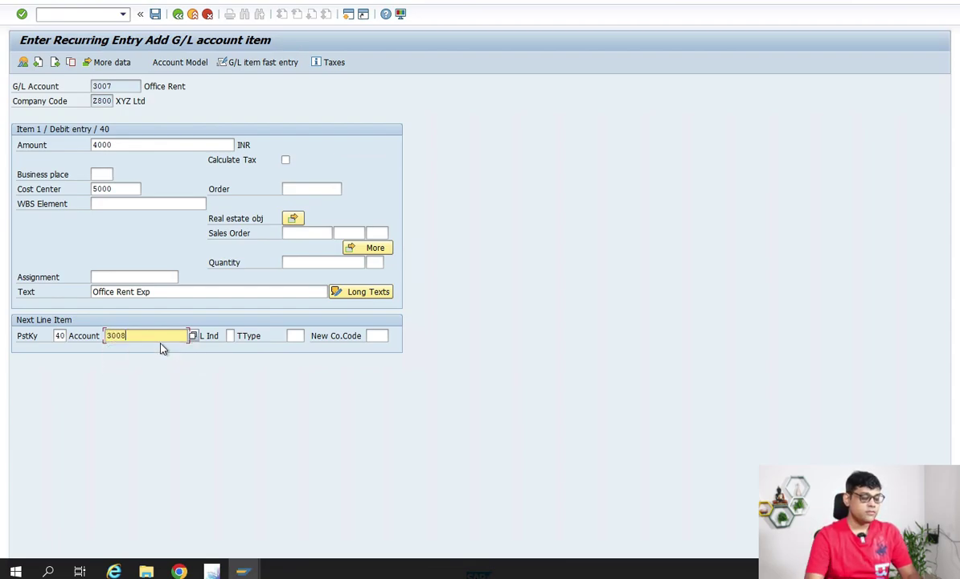
pyautogui.press('Tab')
pyautogui.click(187, 335)
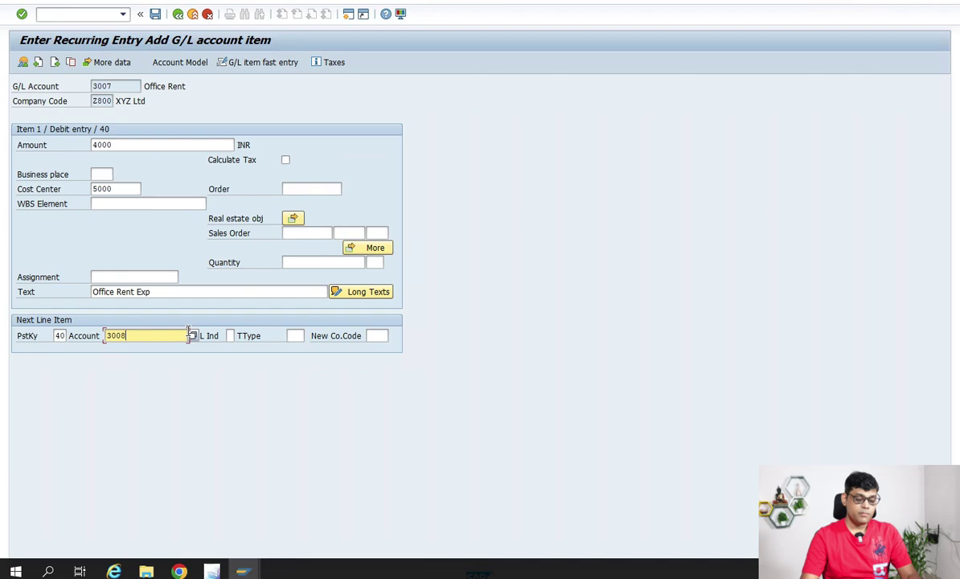
pyautogui.press('Return')
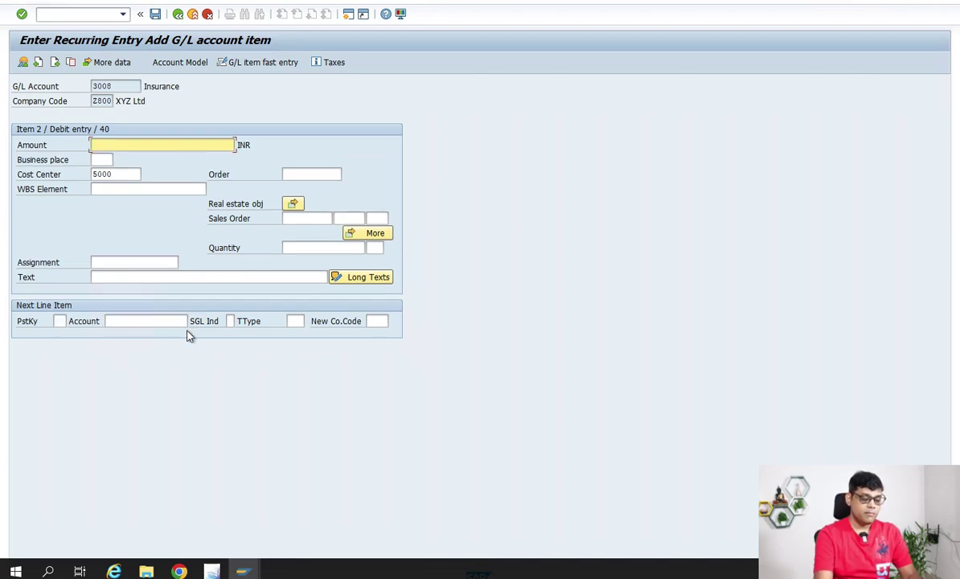
# - Give the Insurance line amount 600 and text 'Insurance'
pyautogui.write('600')
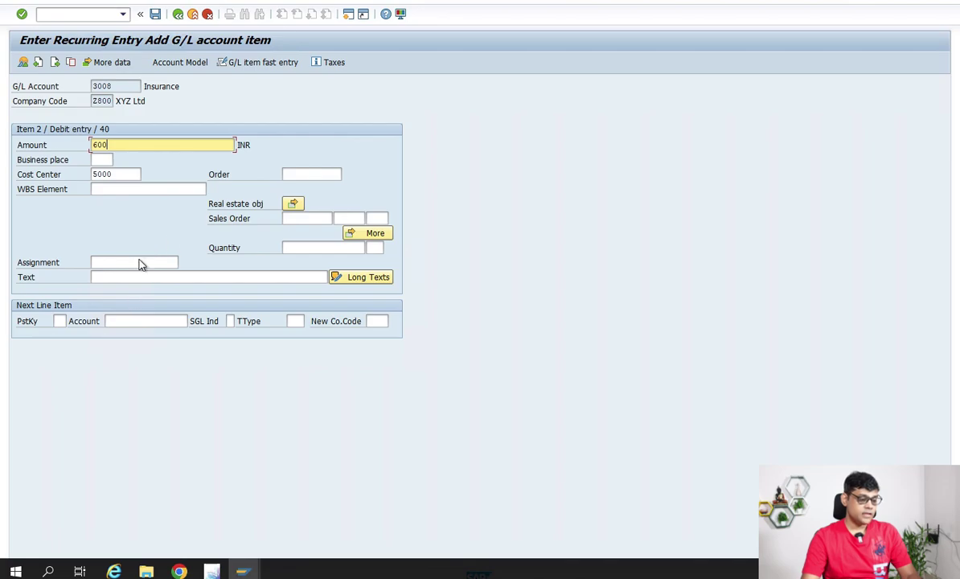
pyautogui.click(213, 275)
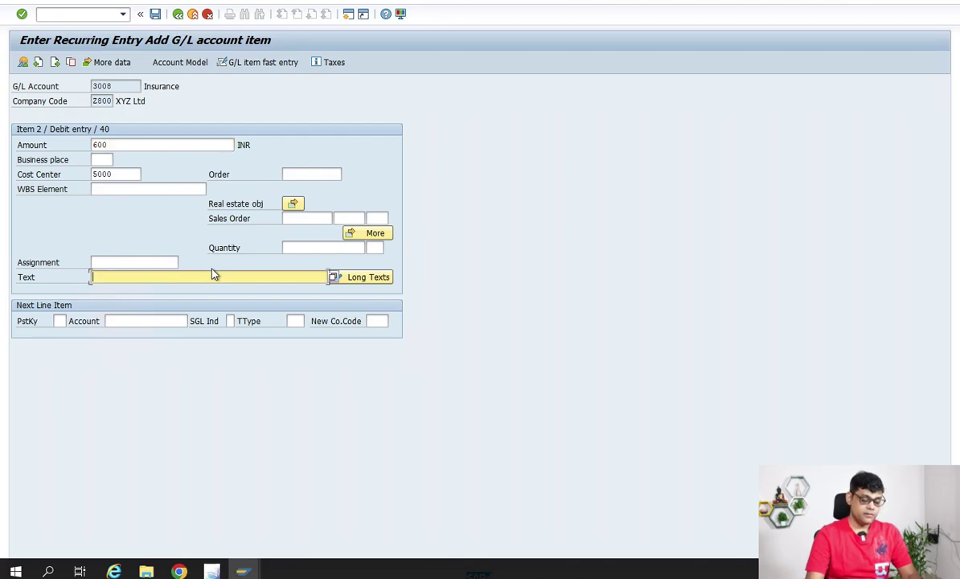
pyautogui.write('Insu')
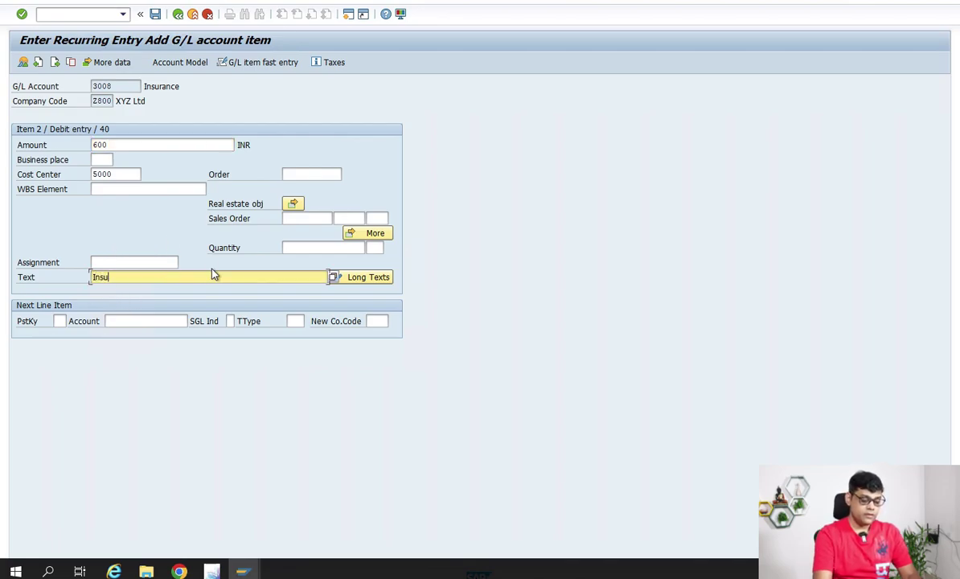
pyautogui.write('rance')
pyautogui.press('Tab')
pyautogui.press('Tab')
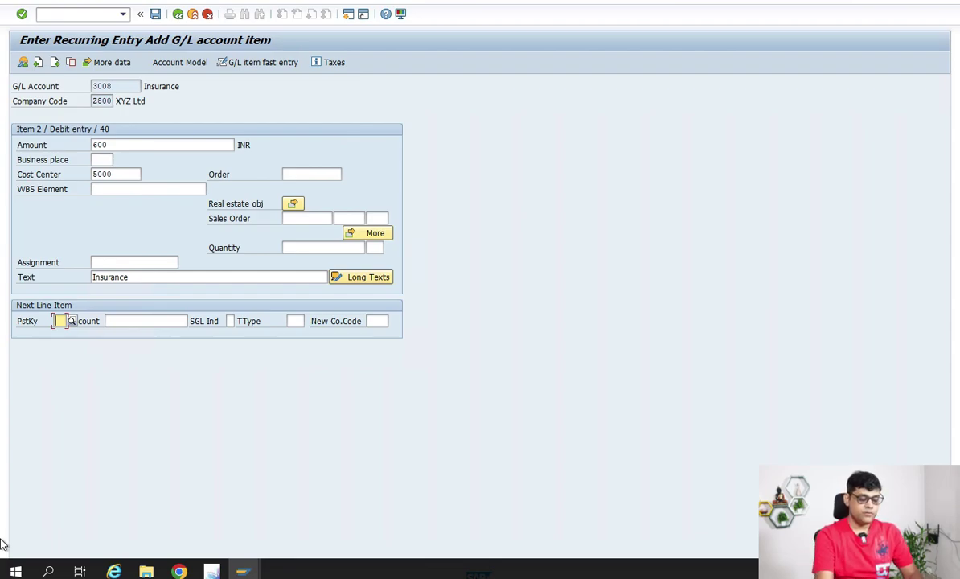
# - Set the next line to posting key 50 with account 6000 Temp Cash from the lookup
pyautogui.write('50')
pyautogui.press('Tab')
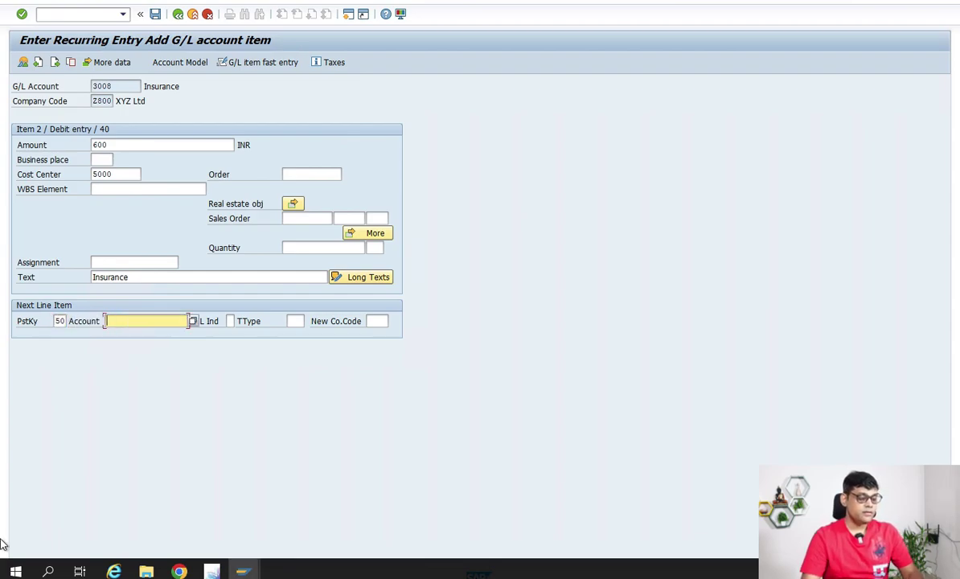
pyautogui.click(192, 320)
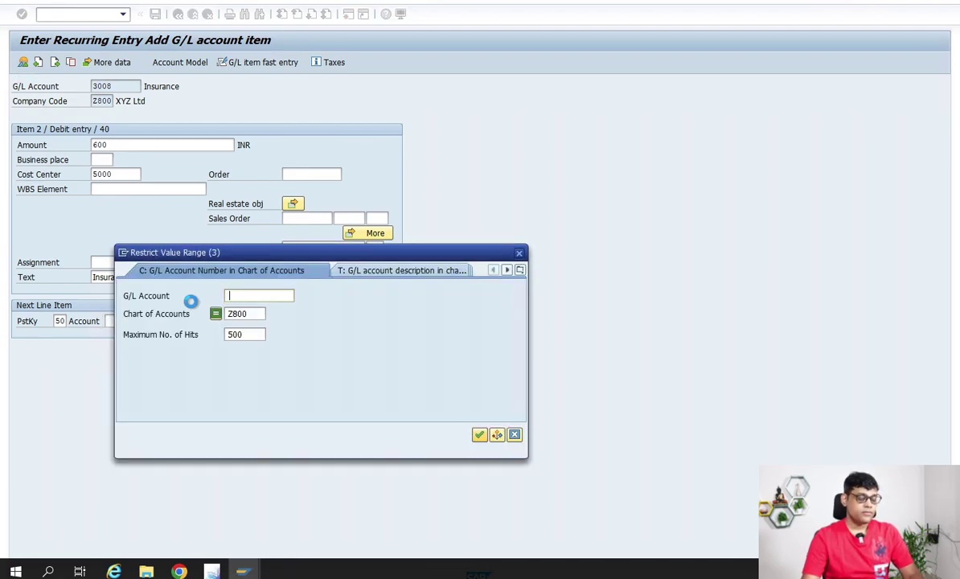
pyautogui.press('Return')
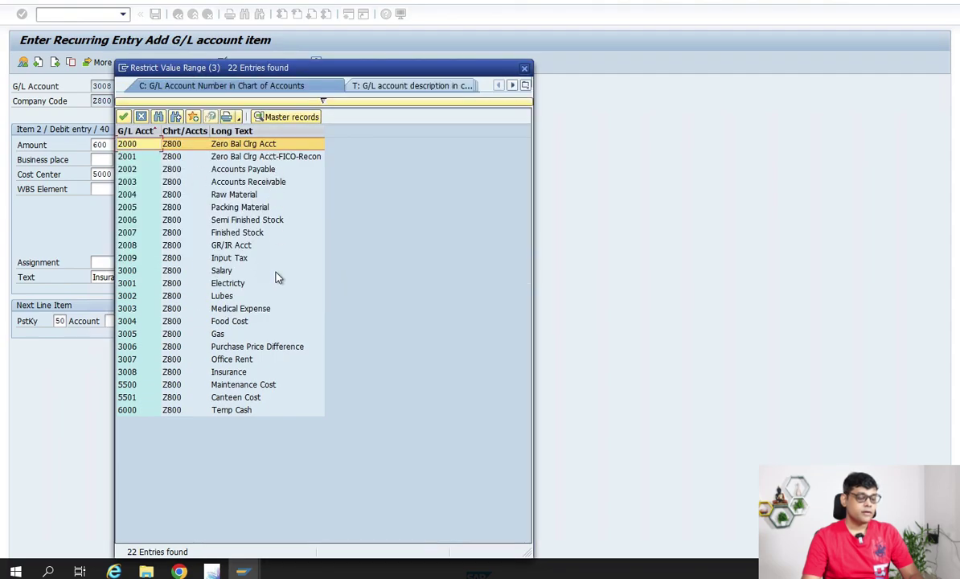
pyautogui.doubleClick(246, 410)
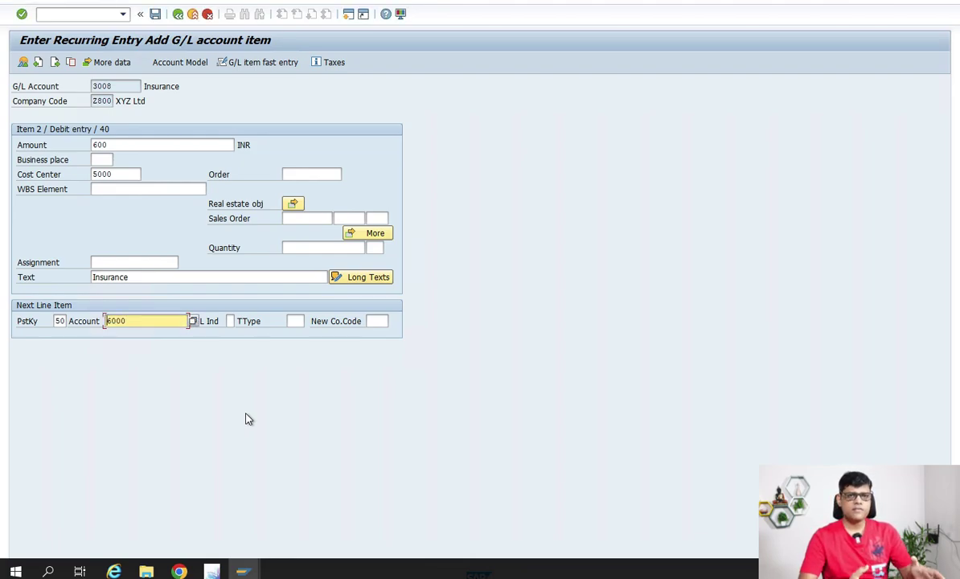
# - Give the Temp Cash credit amount * and text 'Payment', then post the document
pyautogui.press('Return')
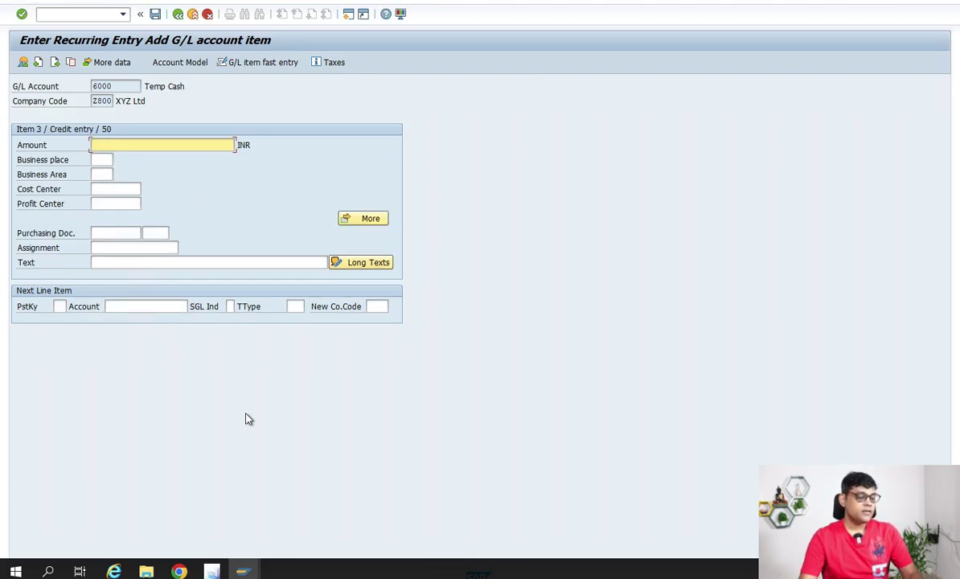
pyautogui.write('*')
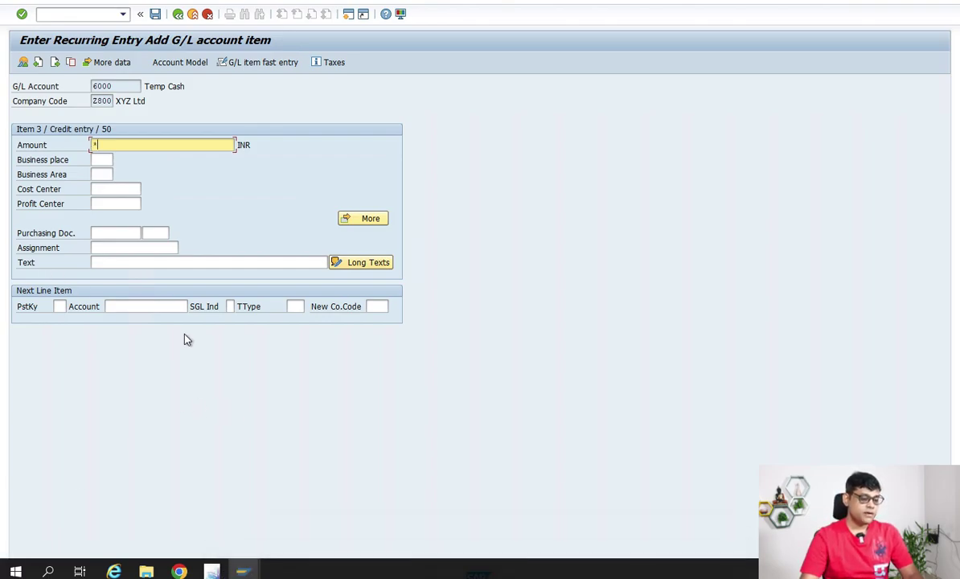
pyautogui.click(202, 261)
pyautogui.write('Pa')
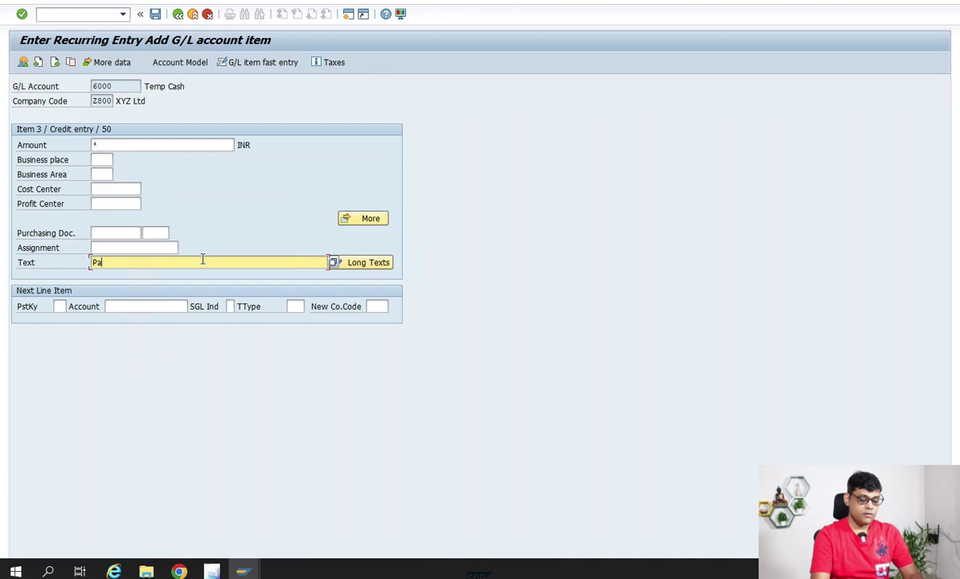
pyautogui.write('yment')
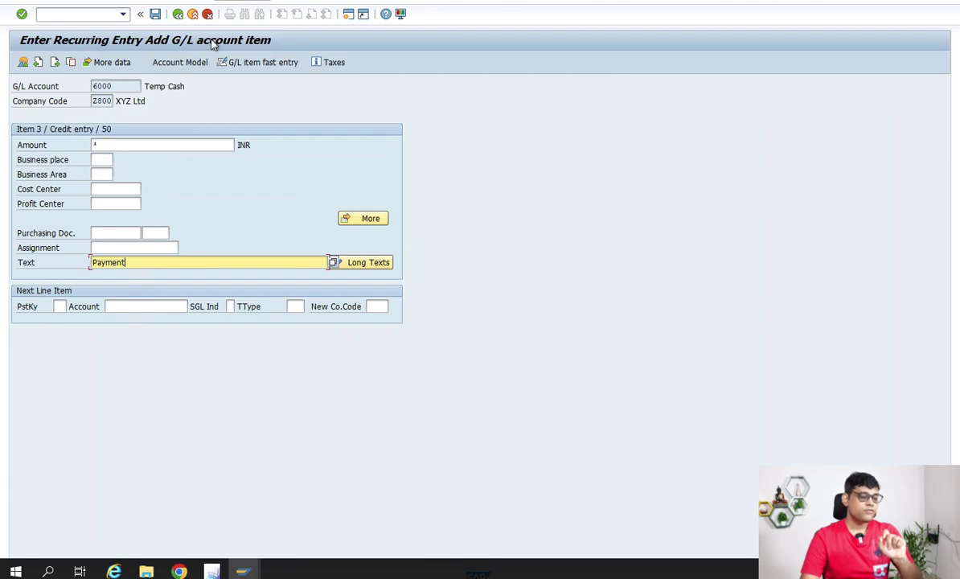
pyautogui.click(156, 16)
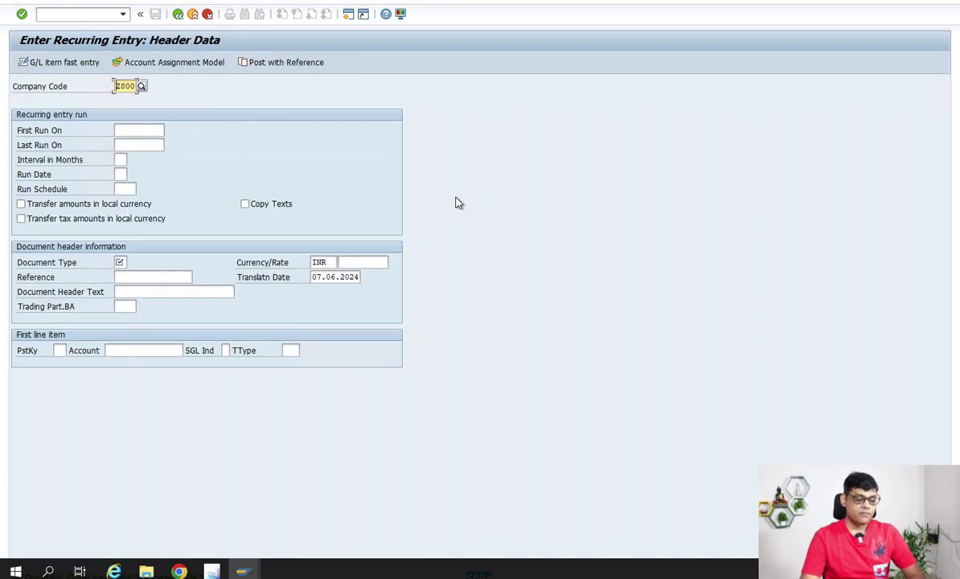
# - Restore the remote desktop to full screen and create a new SAP session
pyautogui.moveTo(65, 2)
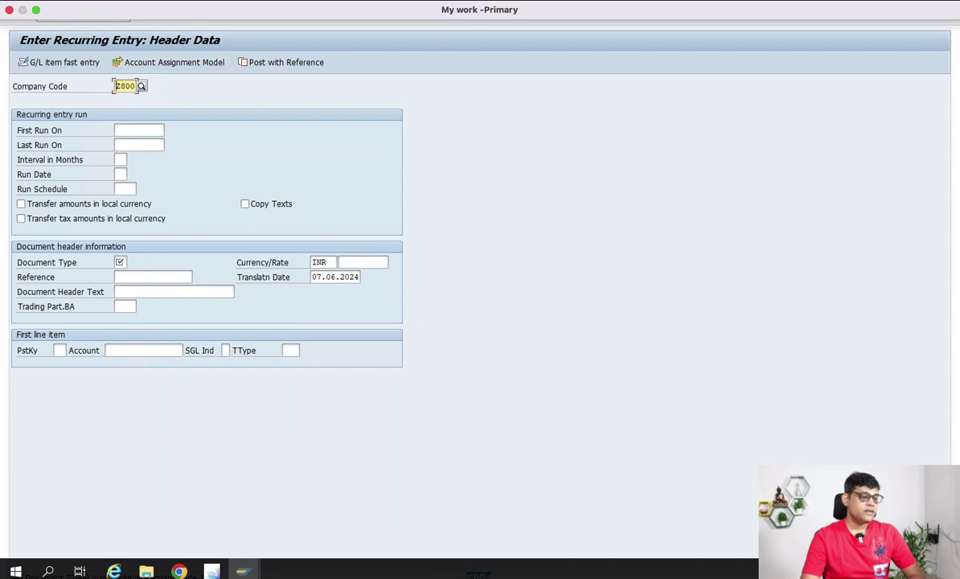
pyautogui.click(35, 9)
pyautogui.click(196, 94)
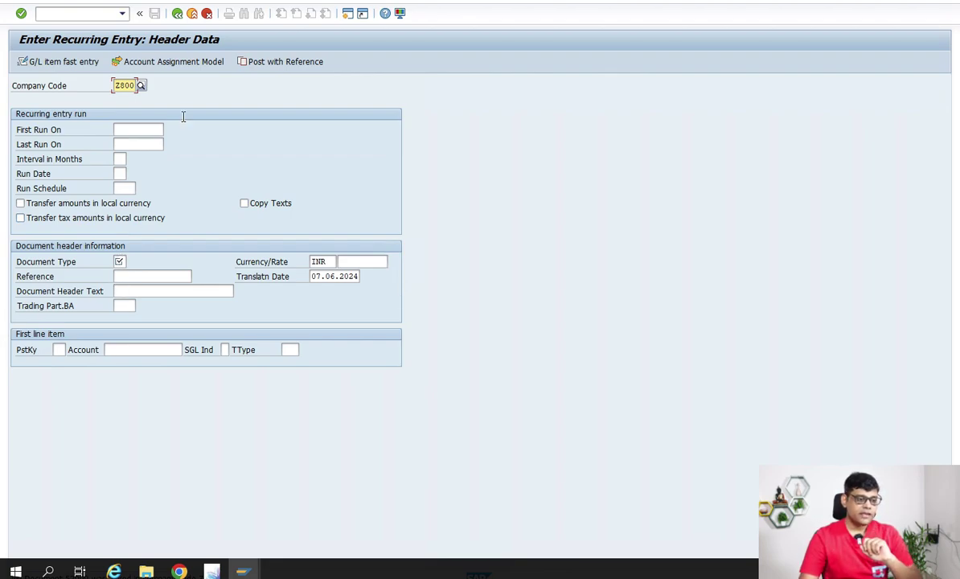
pyautogui.click(348, 15)
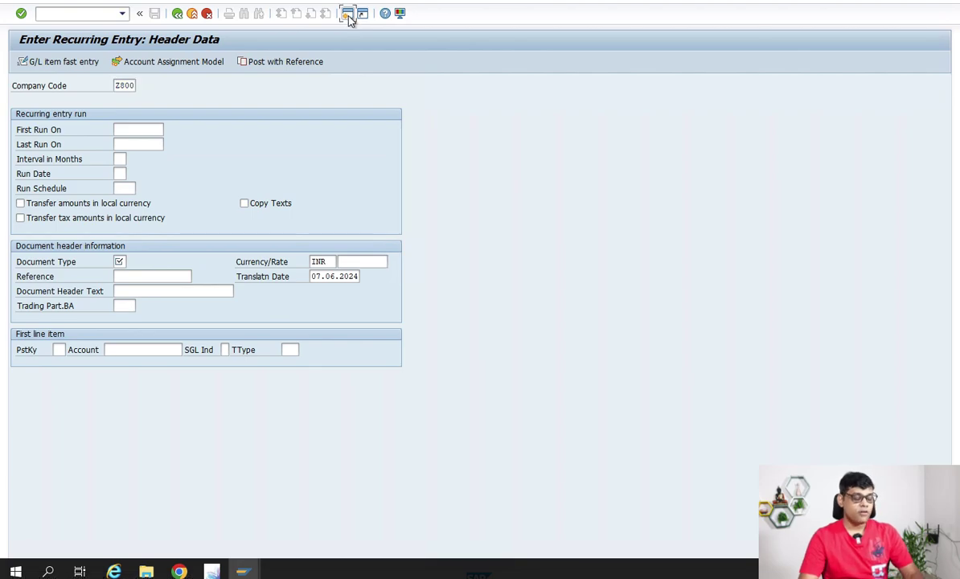
# - Run FBL3N for G/L accounts 3007 to 3008 with All items selected
pyautogui.write('fbl3n')
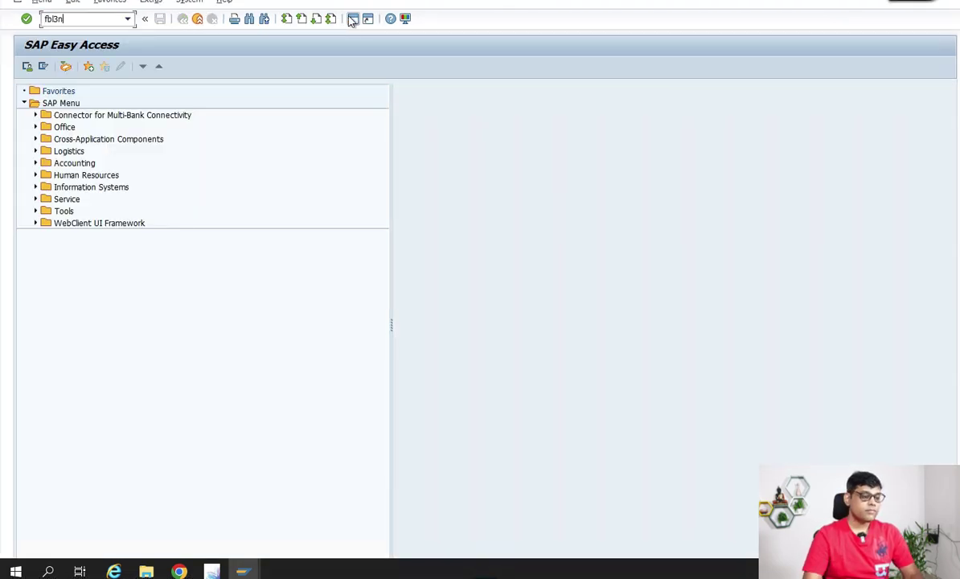
pyautogui.press('Return')
pyautogui.write('3007')
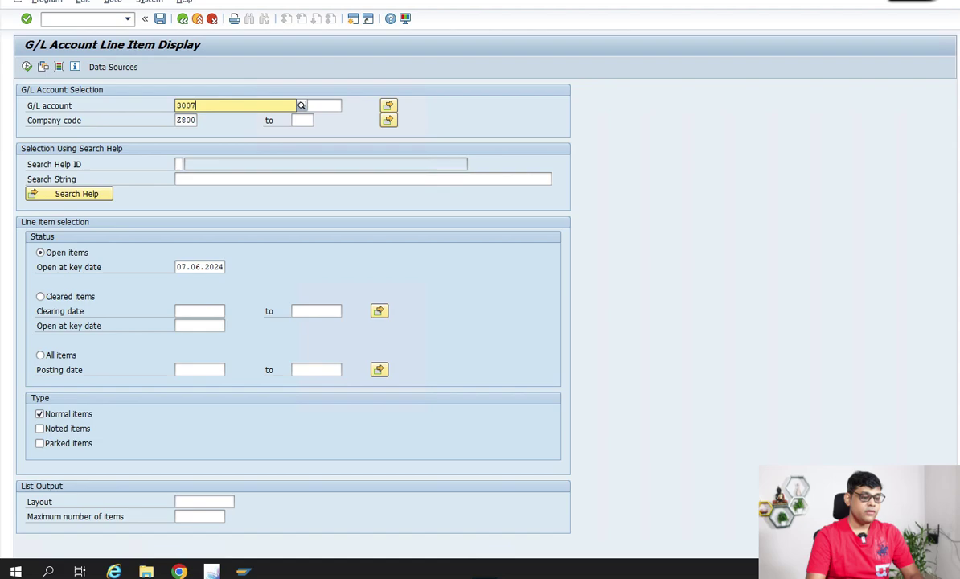
pyautogui.press('Tab')
pyautogui.write('3008')
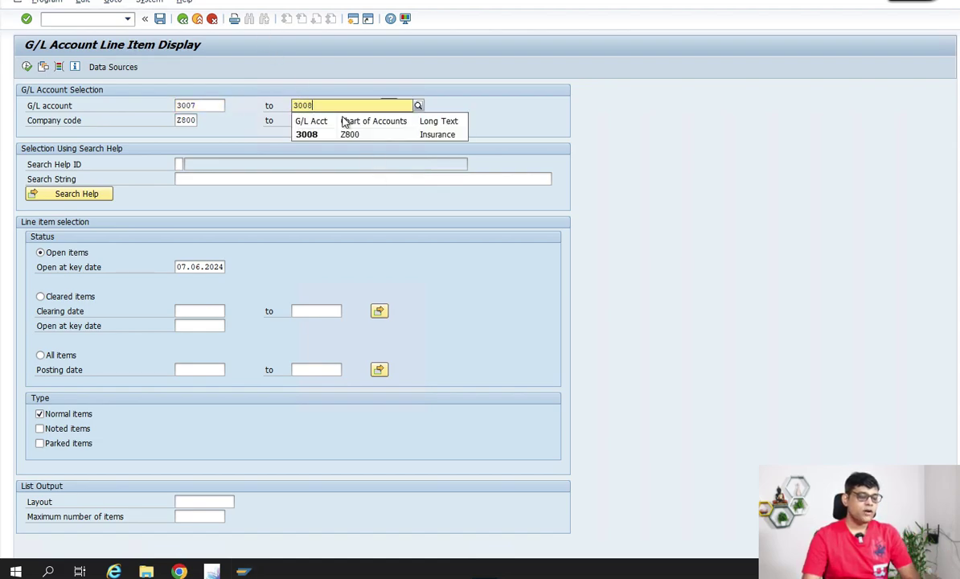
pyautogui.click(326, 136)
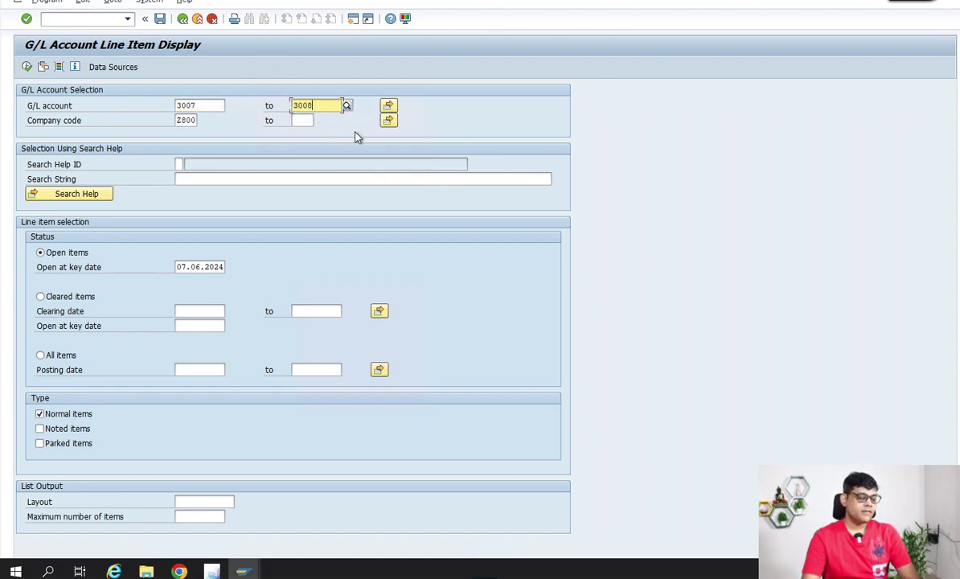
pyautogui.click(70, 356)
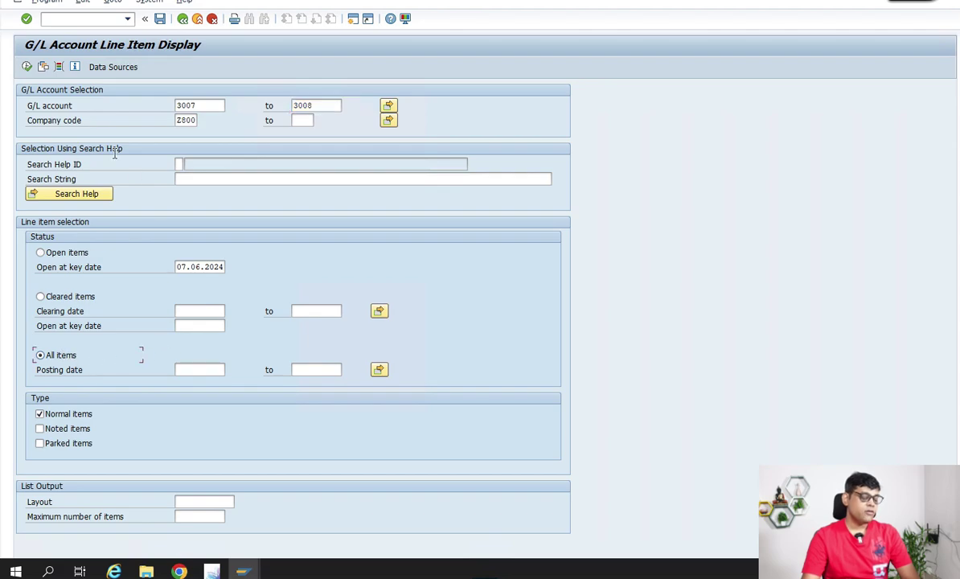
pyautogui.click(27, 67)
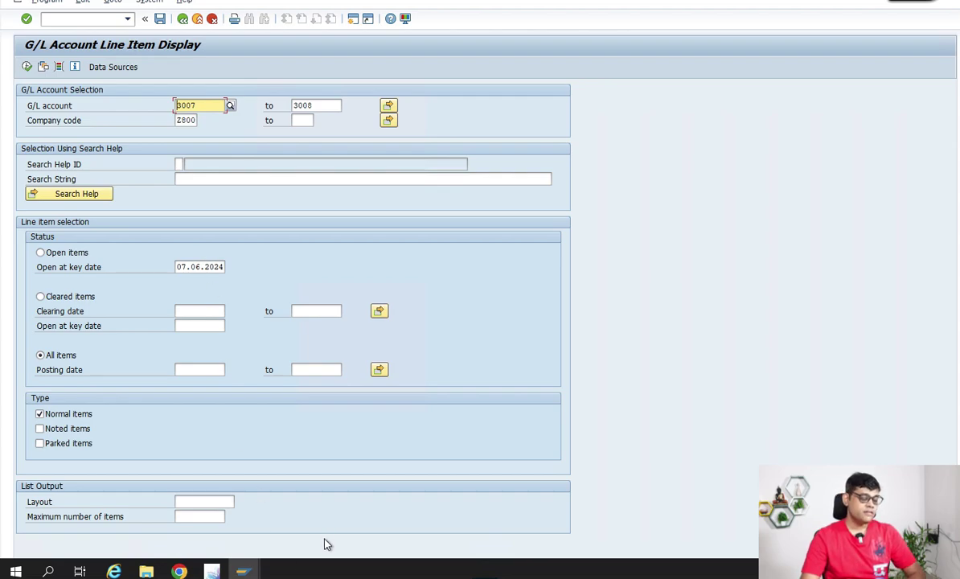
# - Bring the recurring entry window forward and enter /n to reach SAP Easy Access
pyautogui.moveTo(243, 570)
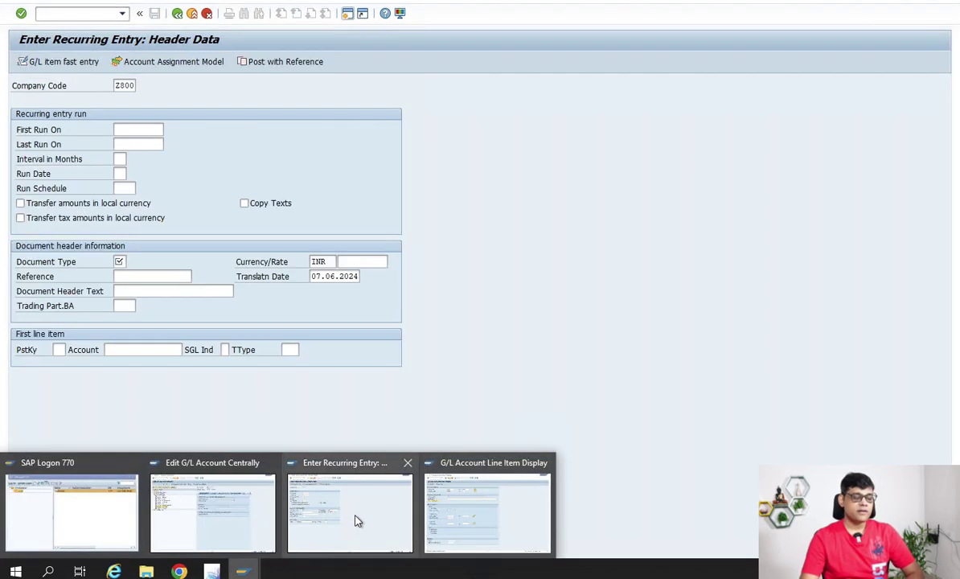
pyautogui.click(358, 521)
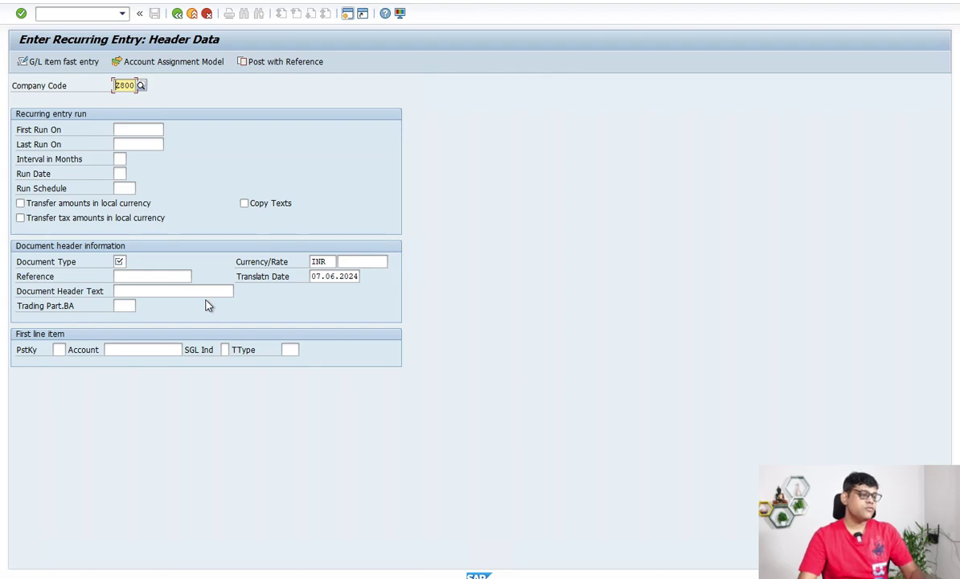
pyautogui.click(69, 11)
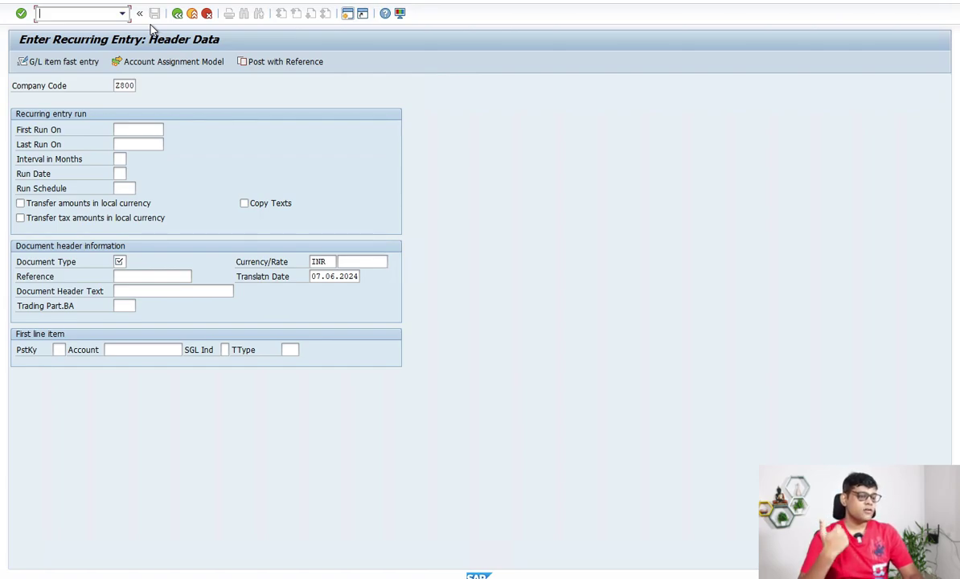
pyautogui.write('/nf.15')
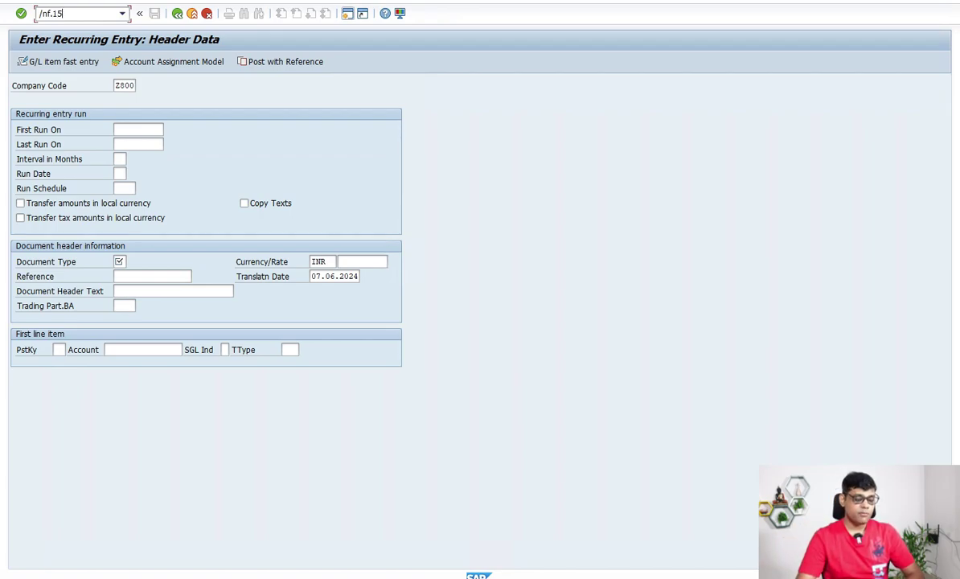
pyautogui.press('BackSpace')
pyautogui.press('BackSpace')
pyautogui.press('BackSpace')
pyautogui.press('BackSpace')
pyautogui.press('BackSpace')
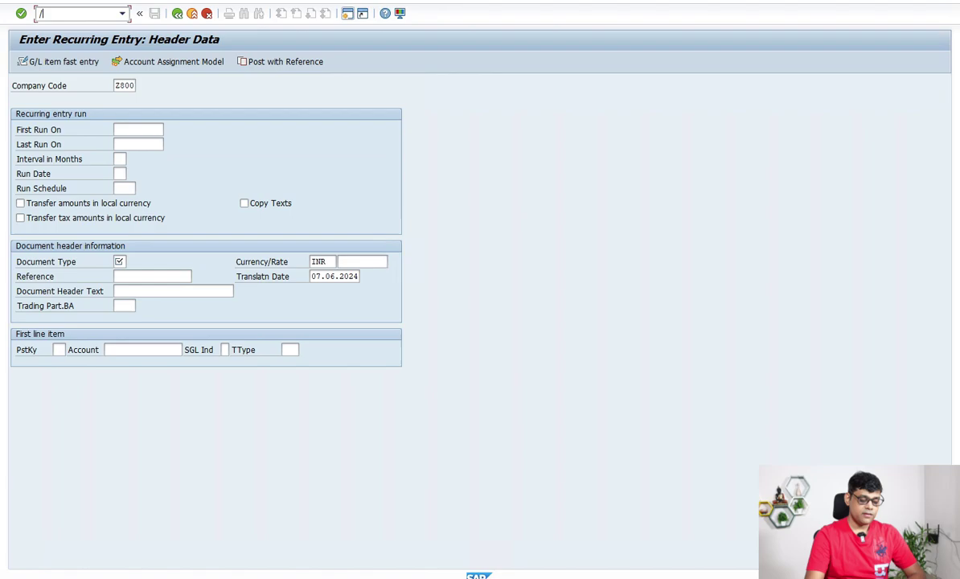
pyautogui.write('n')
pyautogui.press('Return')
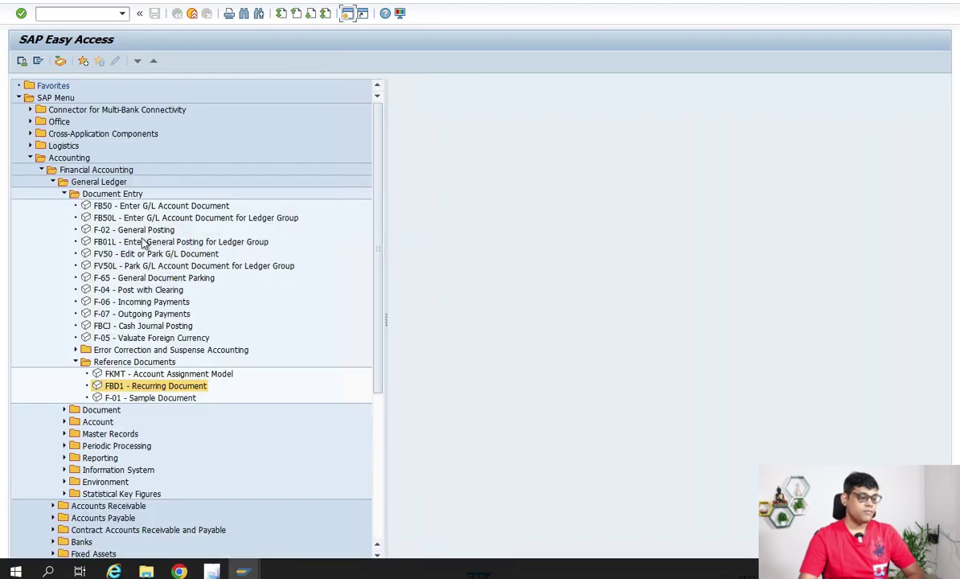
# - Open F.15 - Lists from General Ledger > Periodic Processing > Recurring Entries in the menu tree
pyautogui.click(75, 362)
pyautogui.click(64, 194)
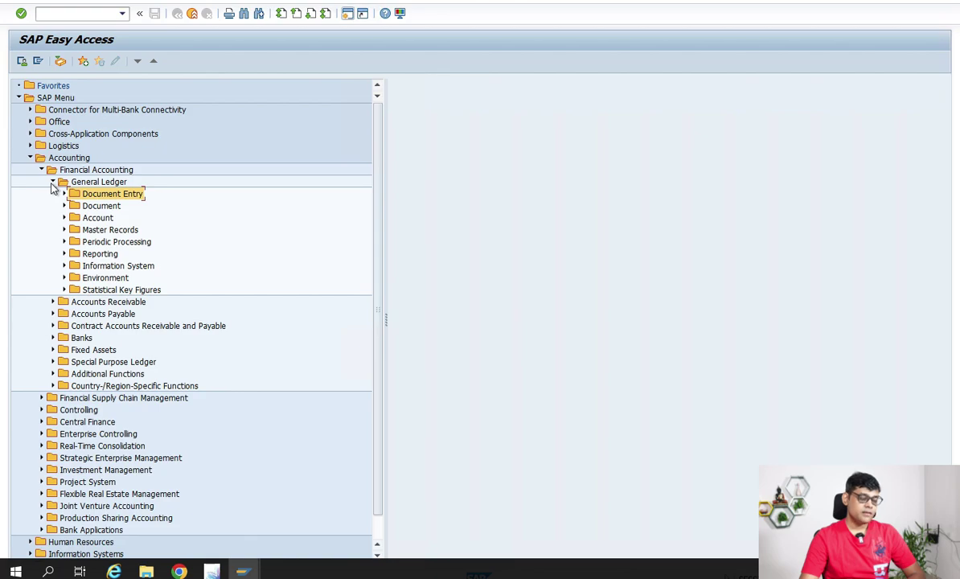
pyautogui.click(94, 241)
pyautogui.click(64, 241)
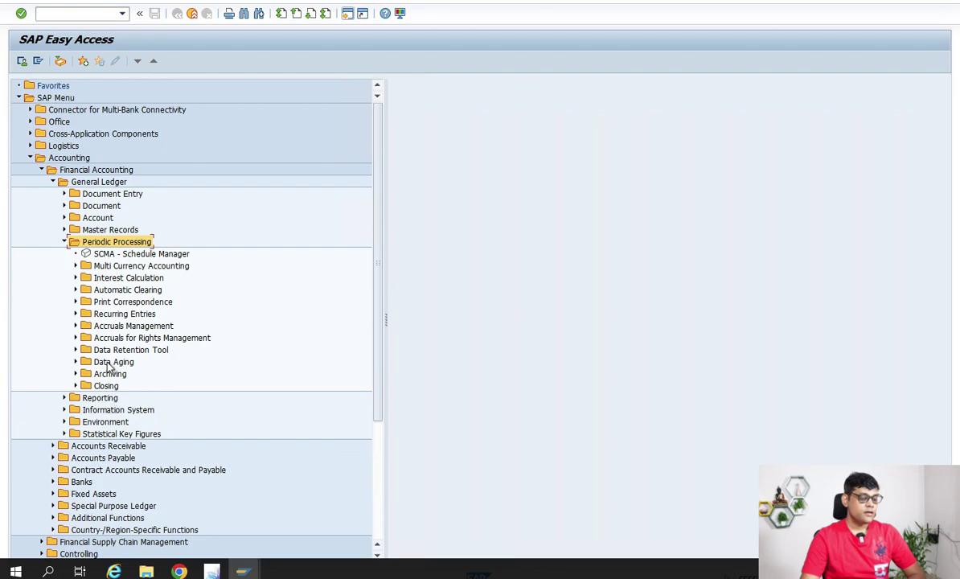
pyautogui.click(121, 314)
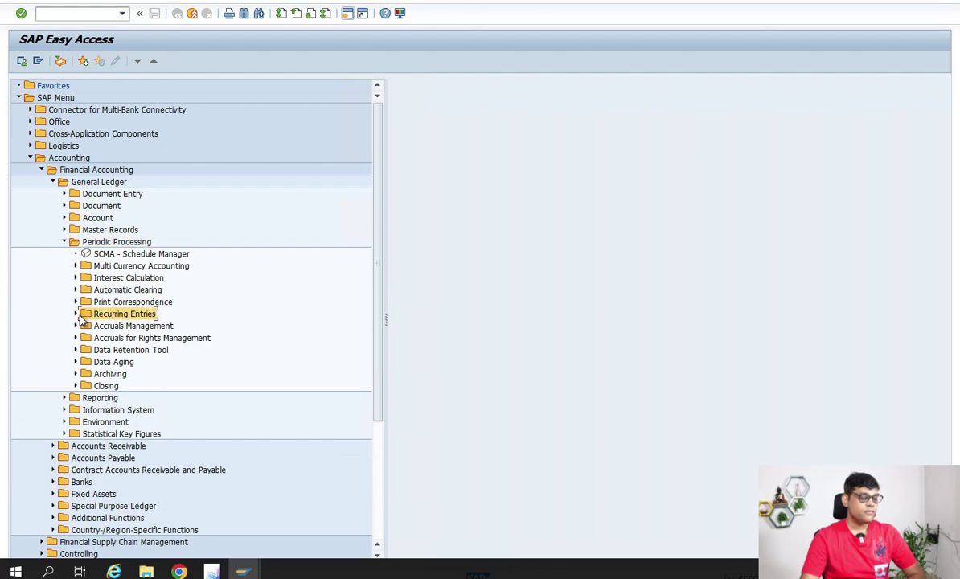
pyautogui.click(75, 314)
pyautogui.scroll(-1, 132, 299)
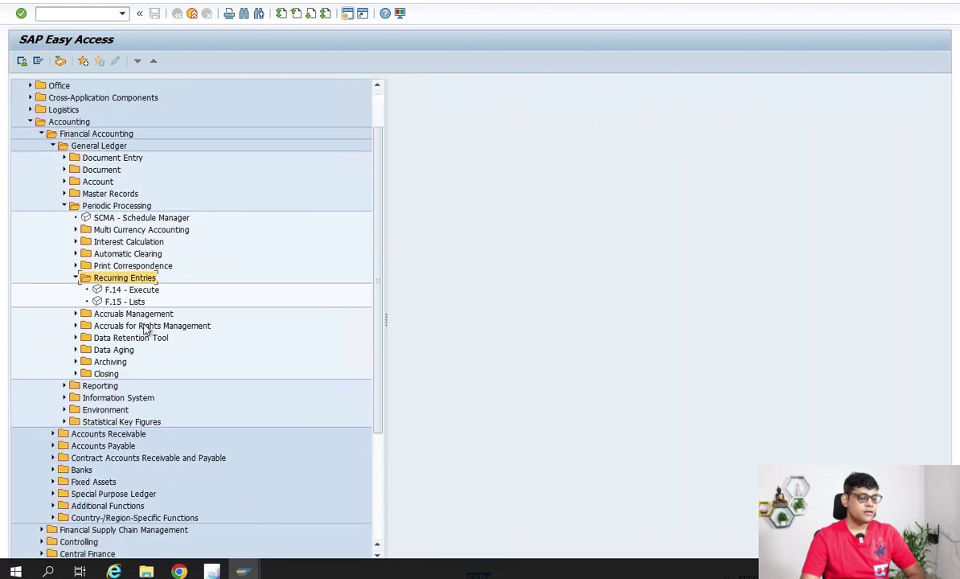
pyautogui.click(135, 302)
pyautogui.click(131, 289)
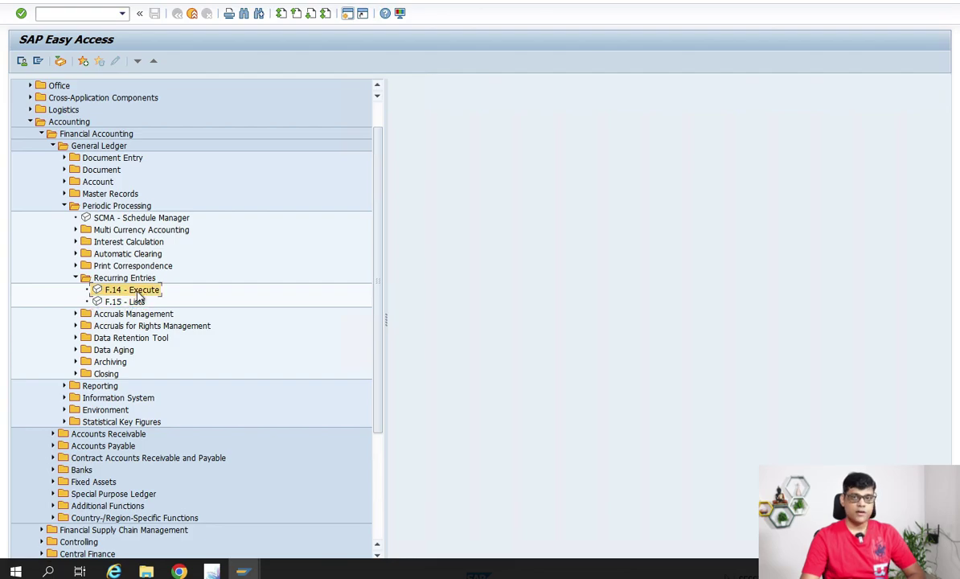
pyautogui.click(137, 303)
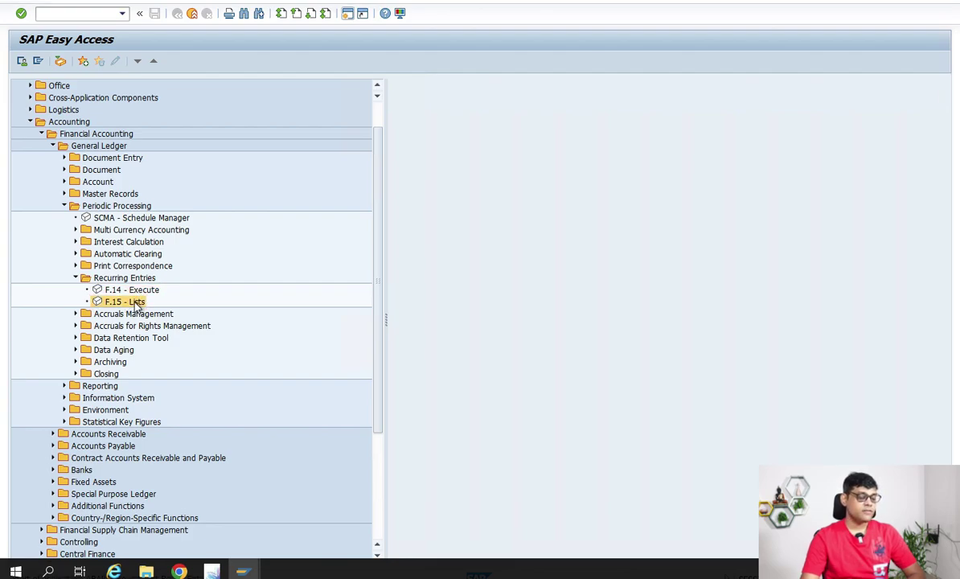
pyautogui.doubleClick(137, 303)
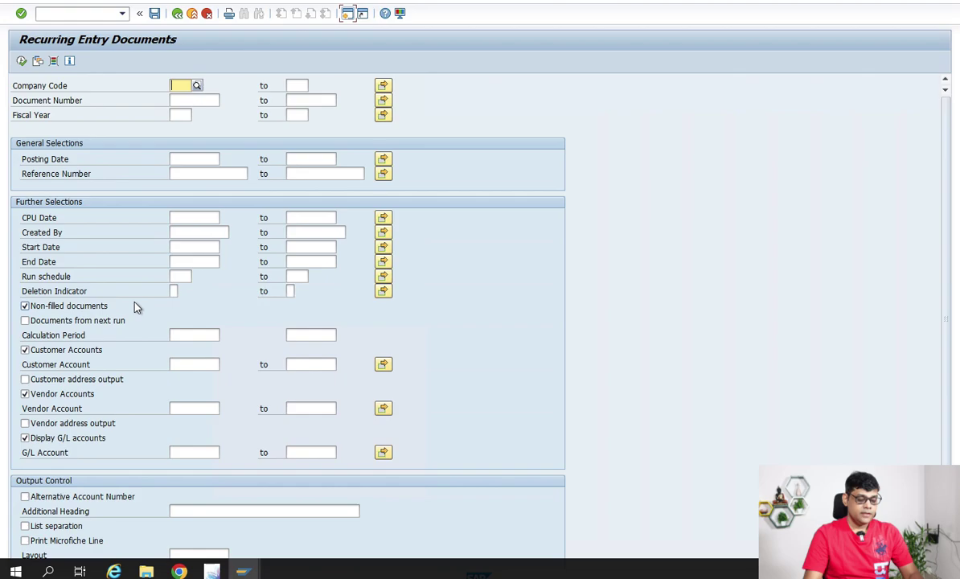
# - List company Z800's recurring entry documents, review document 52000, and return to the selection screen
pyautogui.write('z800')
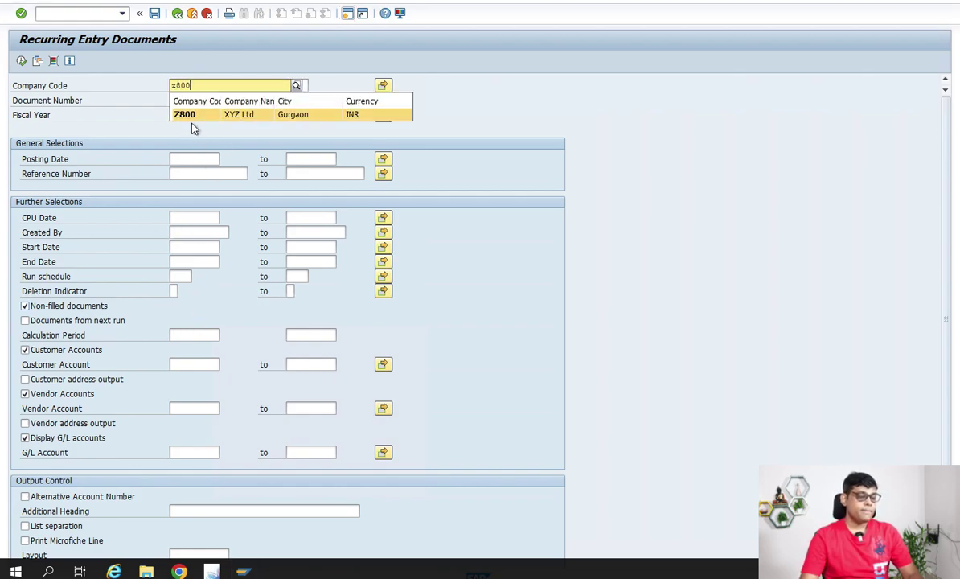
pyautogui.click(186, 115)
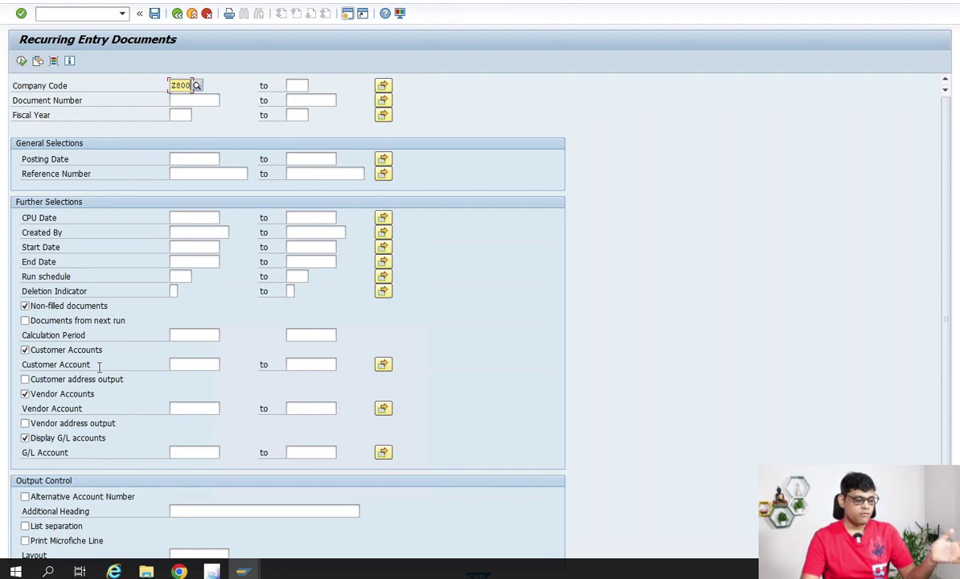
pyautogui.click(22, 62)
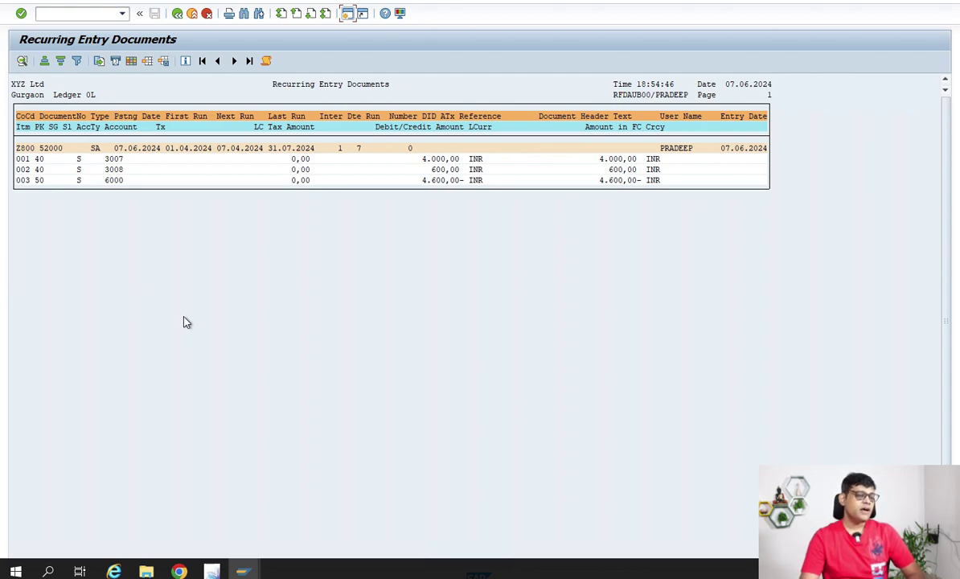
pyautogui.moveTo(15, 572)
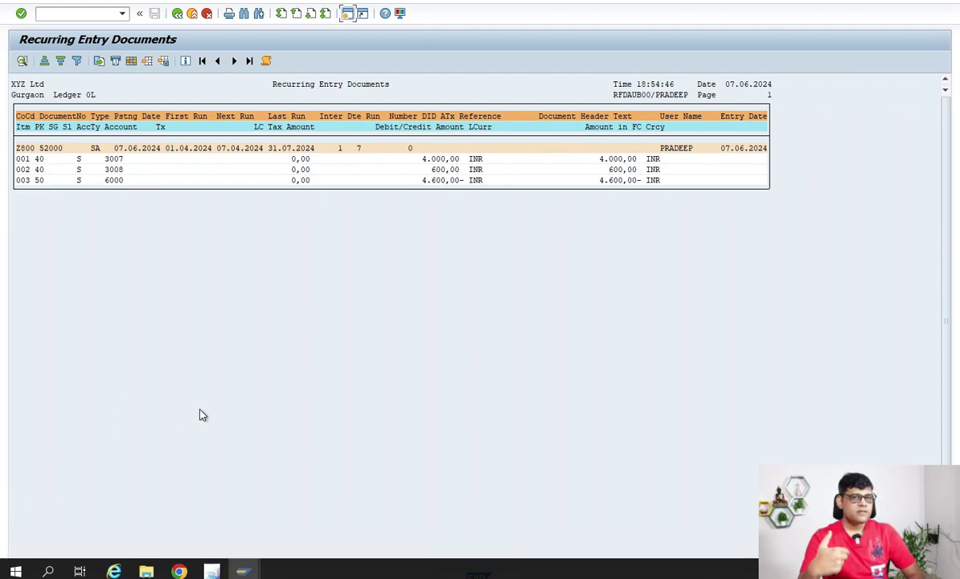
pyautogui.click(177, 15)
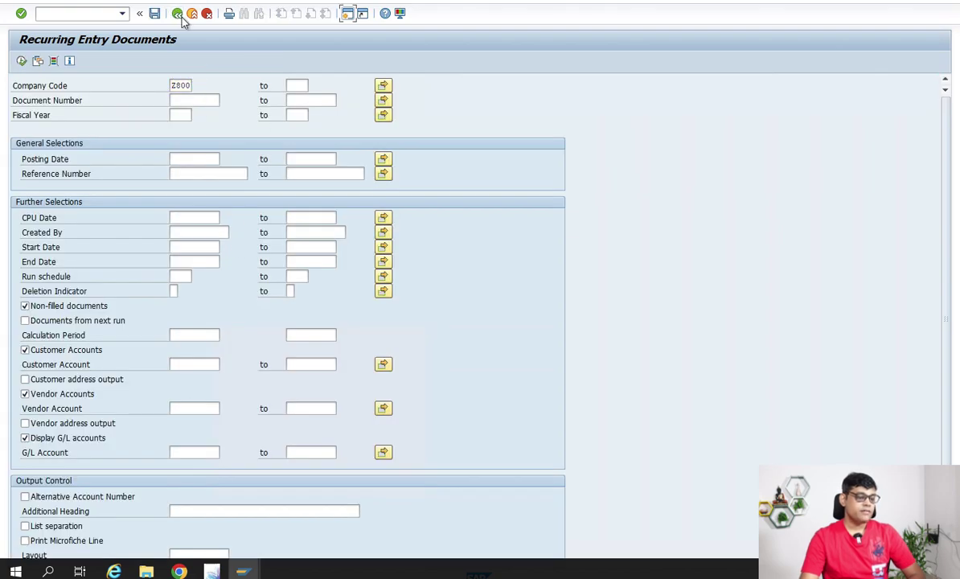
# - Open F.14 and enter company code Z800 with document type SA
pyautogui.click(178, 16)
pyautogui.doubleClick(133, 287)
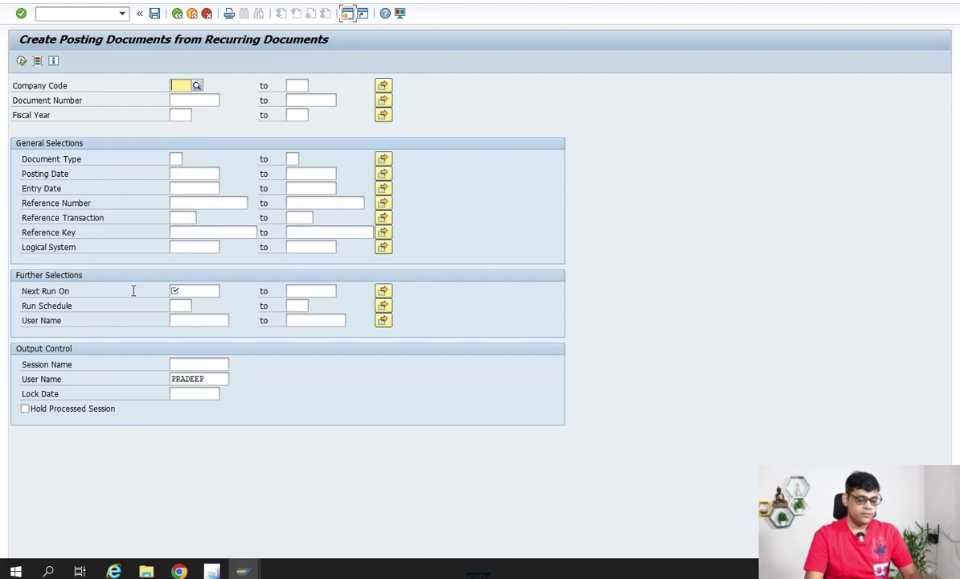
pyautogui.write('z800')
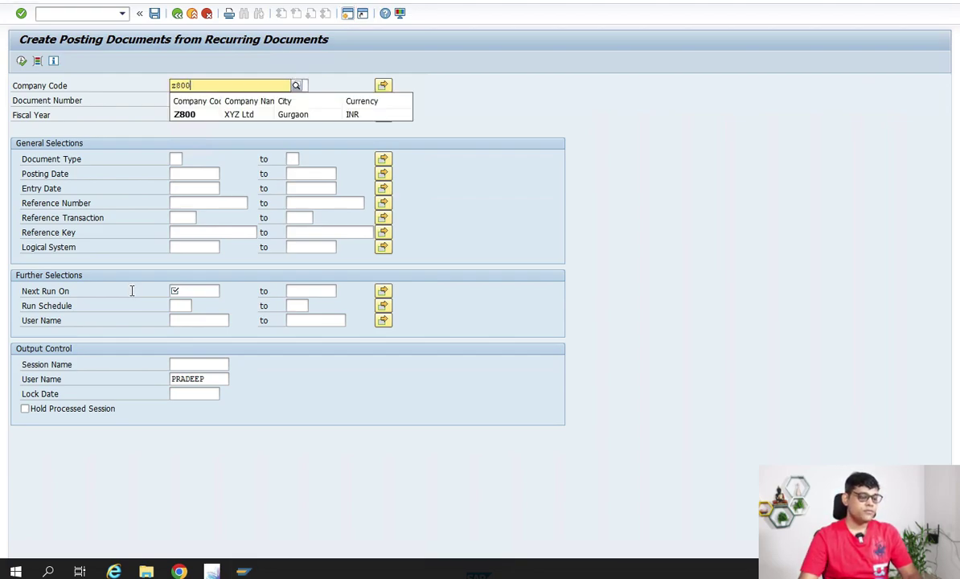
pyautogui.click(193, 114)
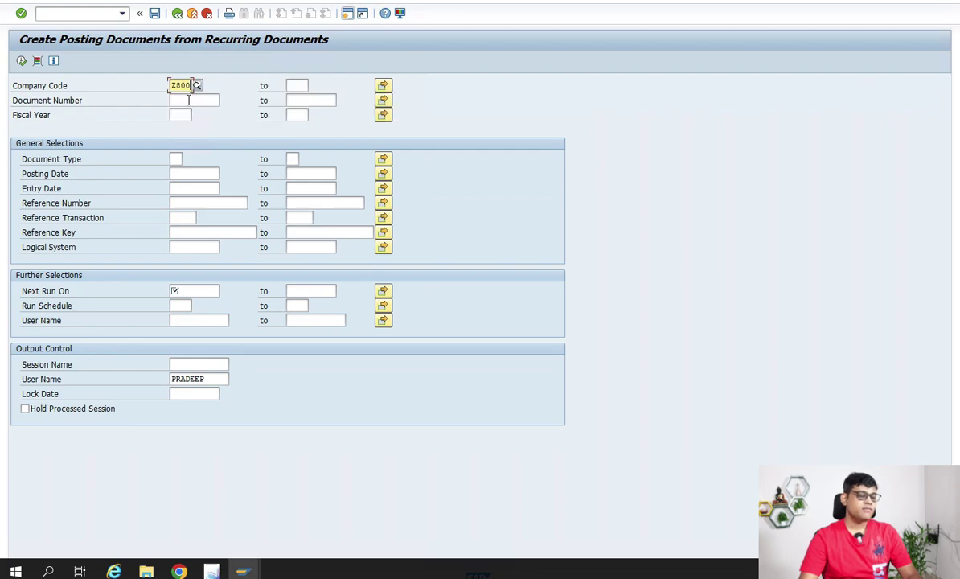
pyautogui.click(216, 101)
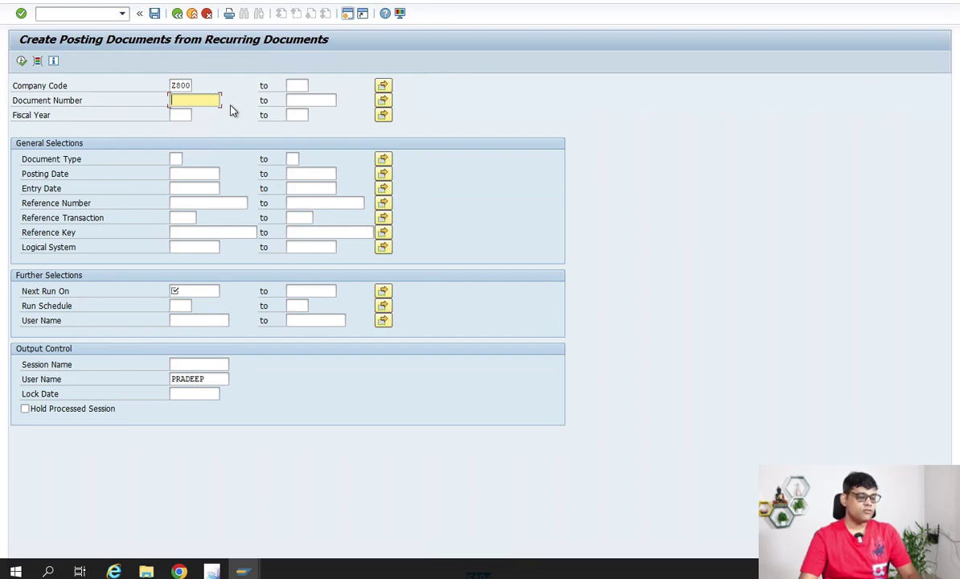
pyautogui.click(177, 159)
pyautogui.write('sa')
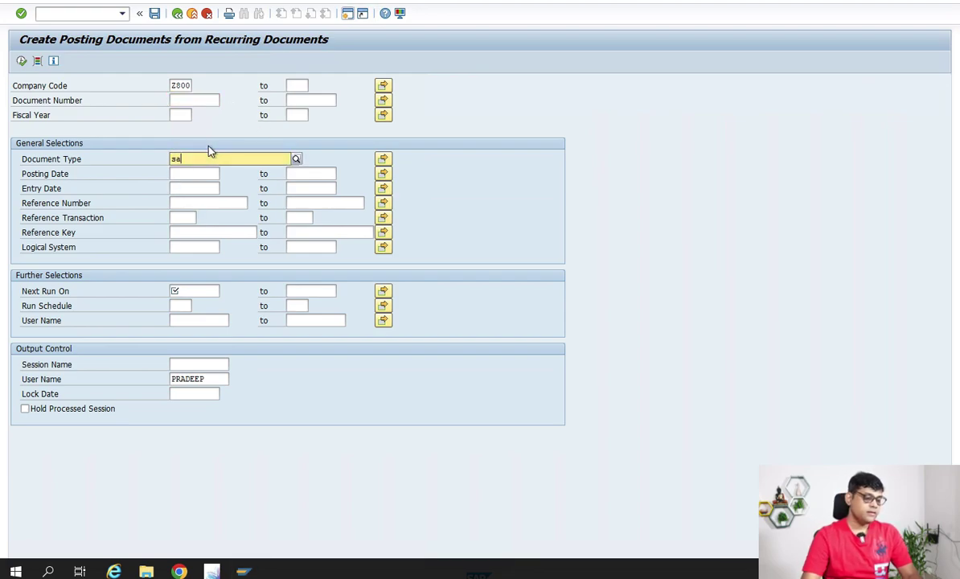
pyautogui.click(187, 187)
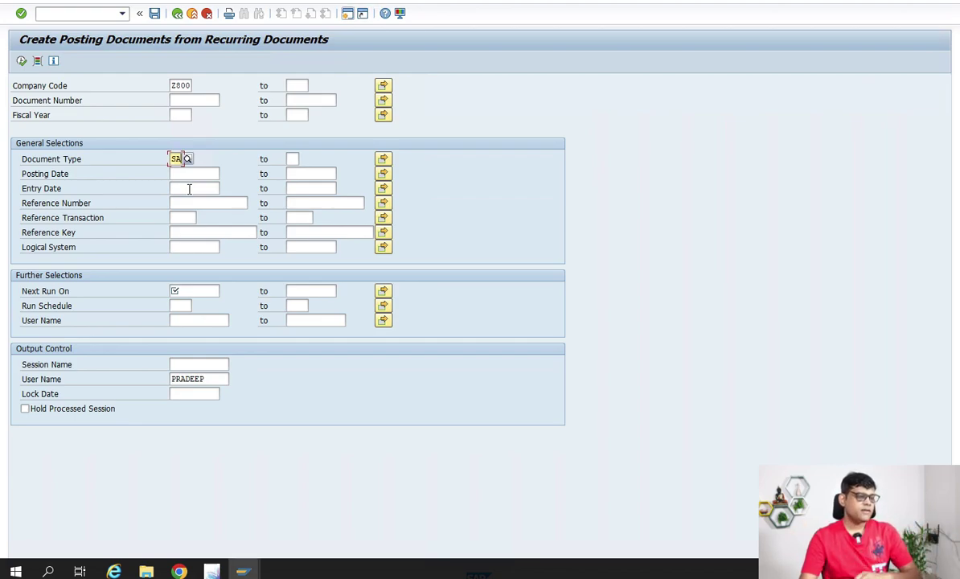
# - Set the Next Run On range from 07.04.2024 to 07.07.2024
pyautogui.click(200, 290)
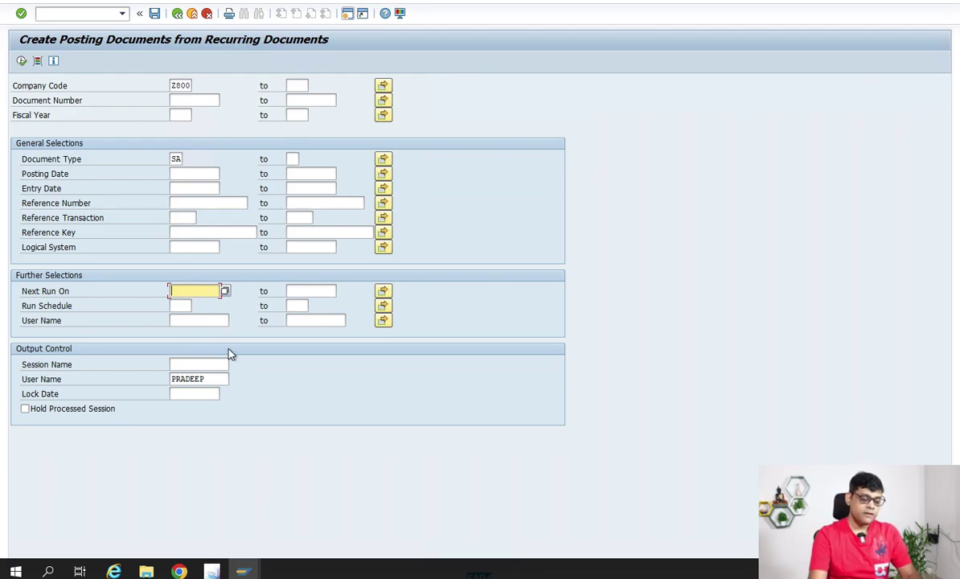
pyautogui.write('070')
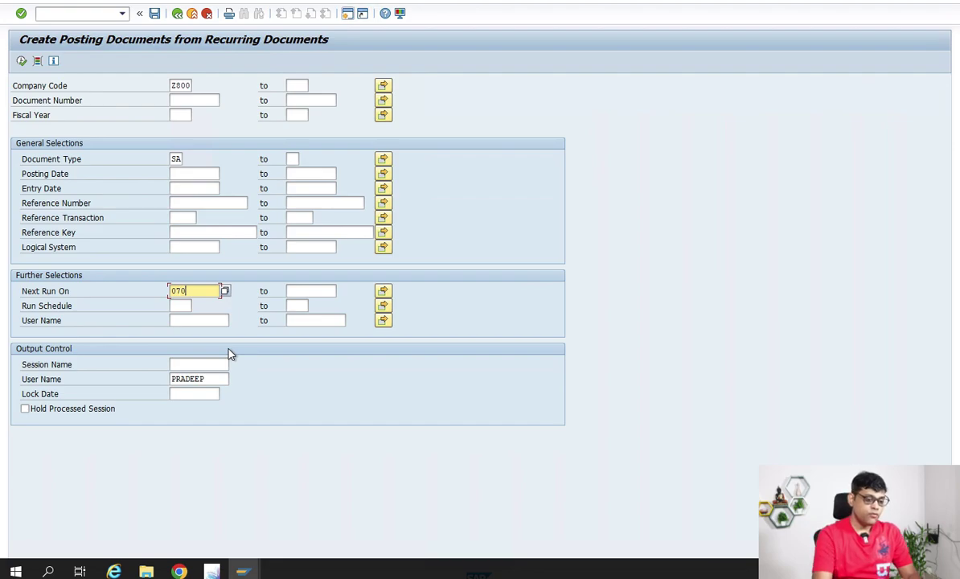
pyautogui.write('4')
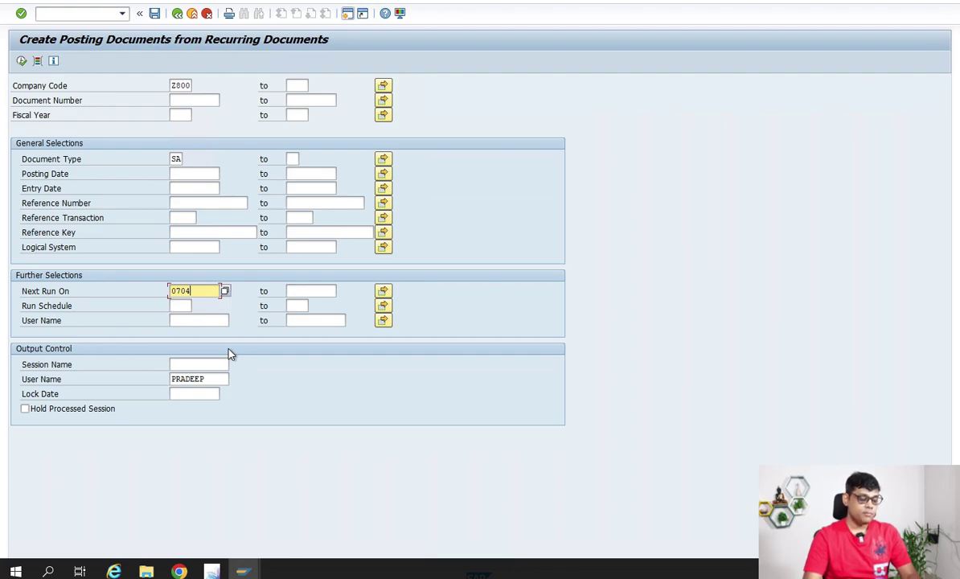
pyautogui.write('2024')
pyautogui.press('Tab')
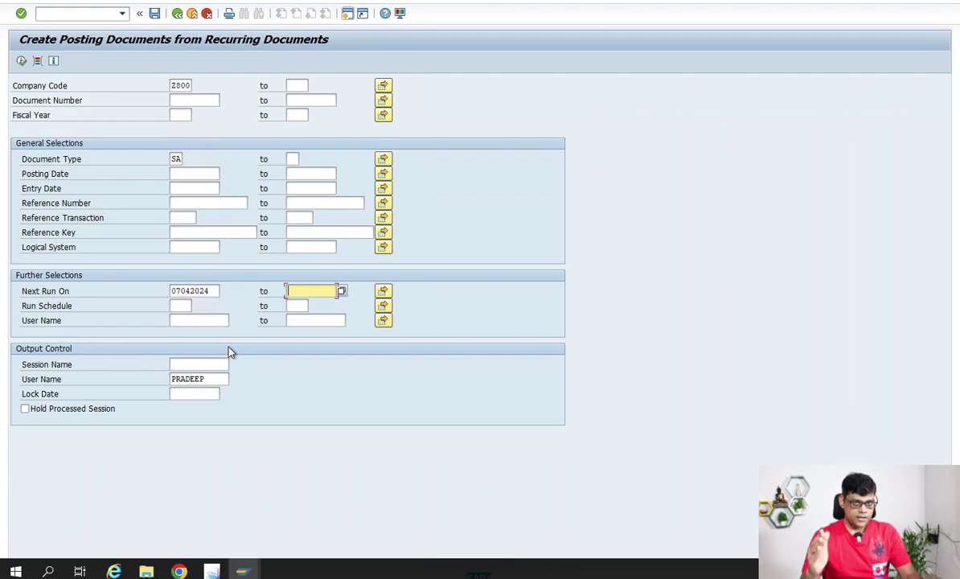
pyautogui.write('0')
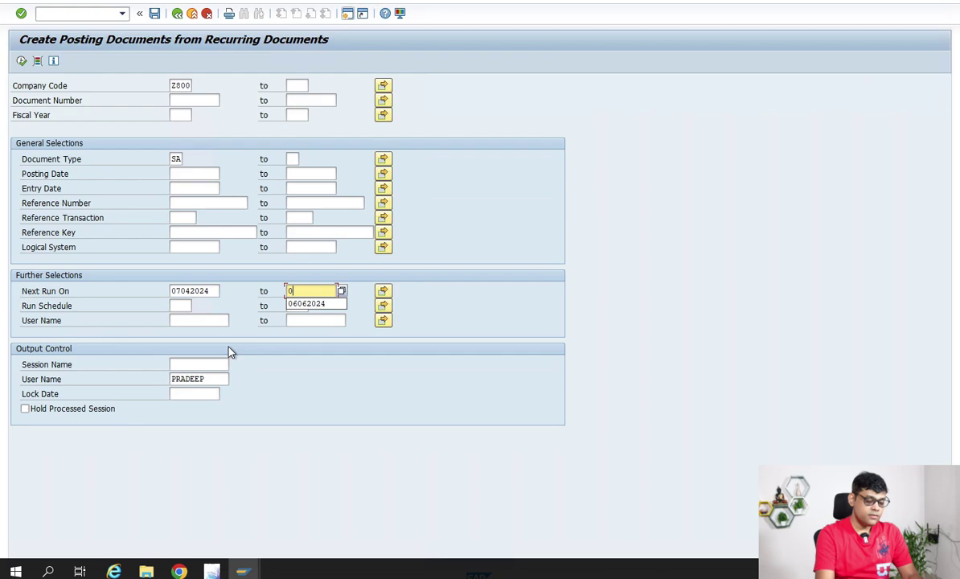
pyautogui.write('7')
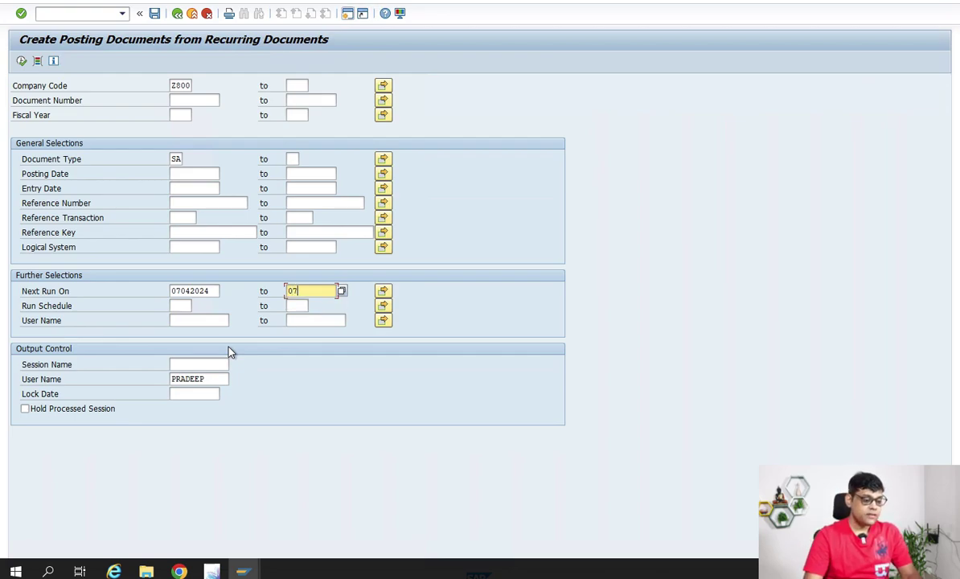
pyautogui.write('07')
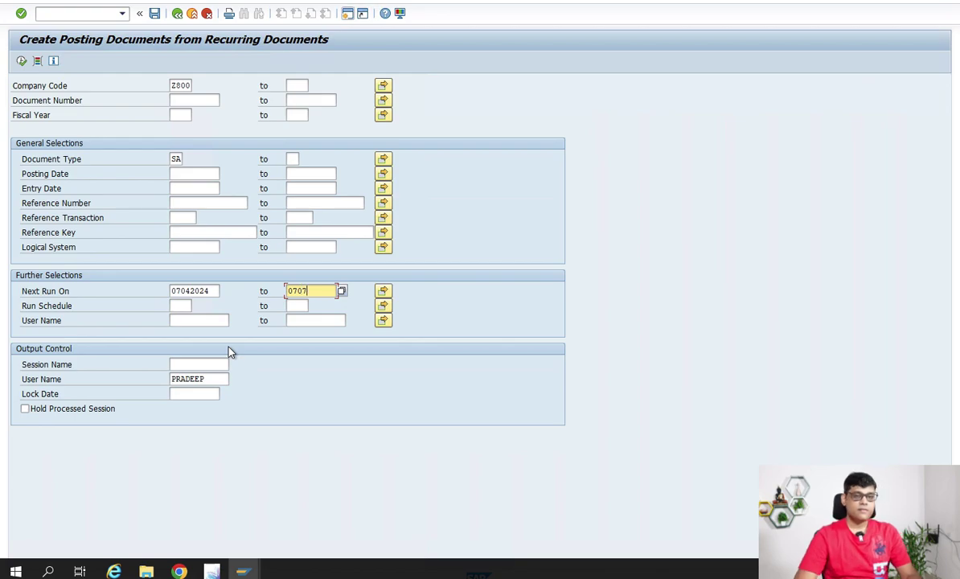
pyautogui.write('2024')
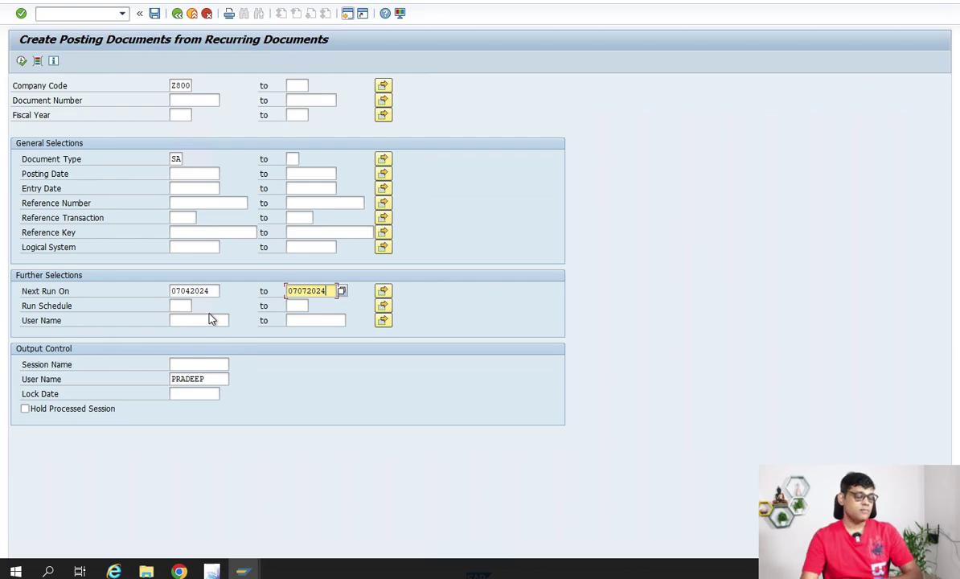
pyautogui.rightClick(210, 320)
pyautogui.click(499, 309)
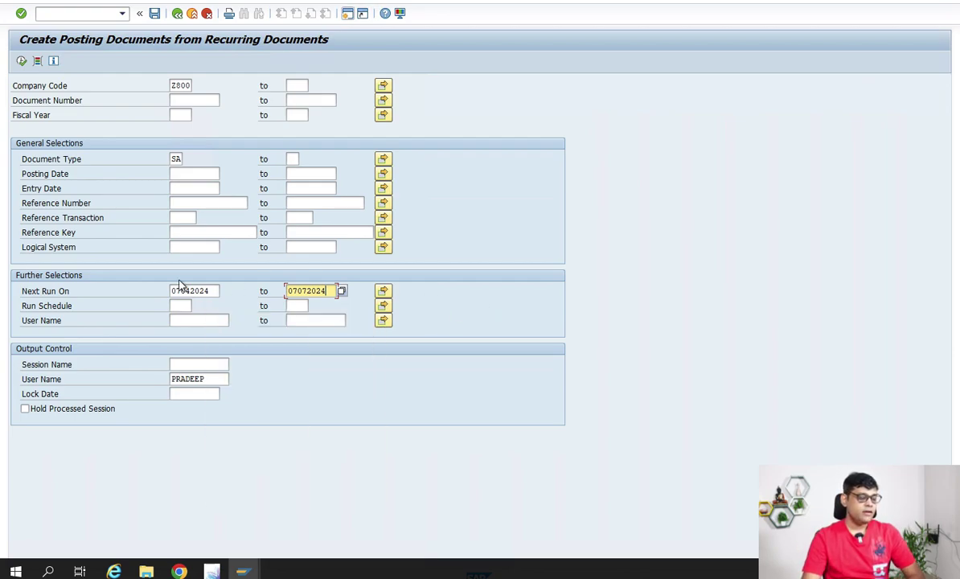
# - Name the batch input session Z8REC and confirm the selection criteria
pyautogui.click(198, 364)
pyautogui.write('Z8')
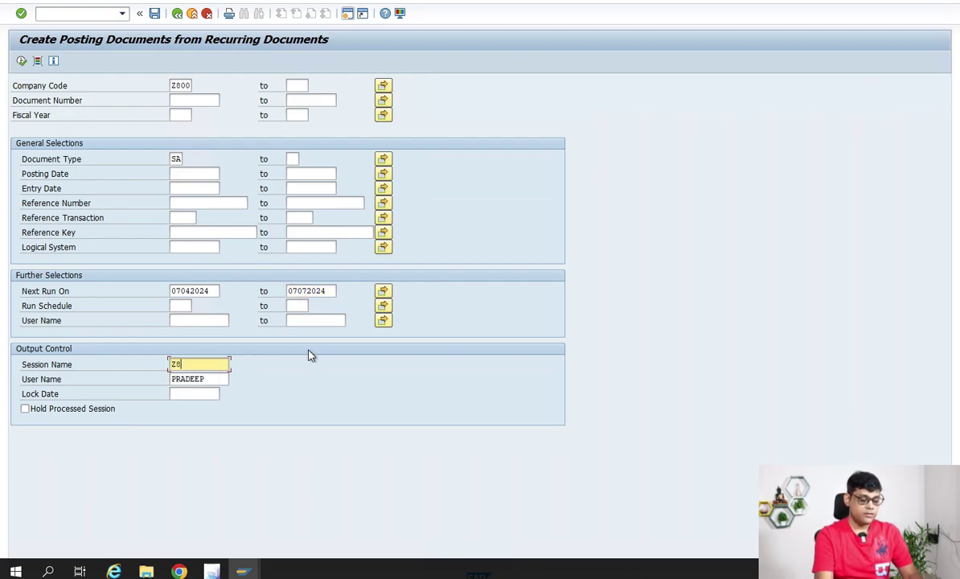
pyautogui.write('REC')
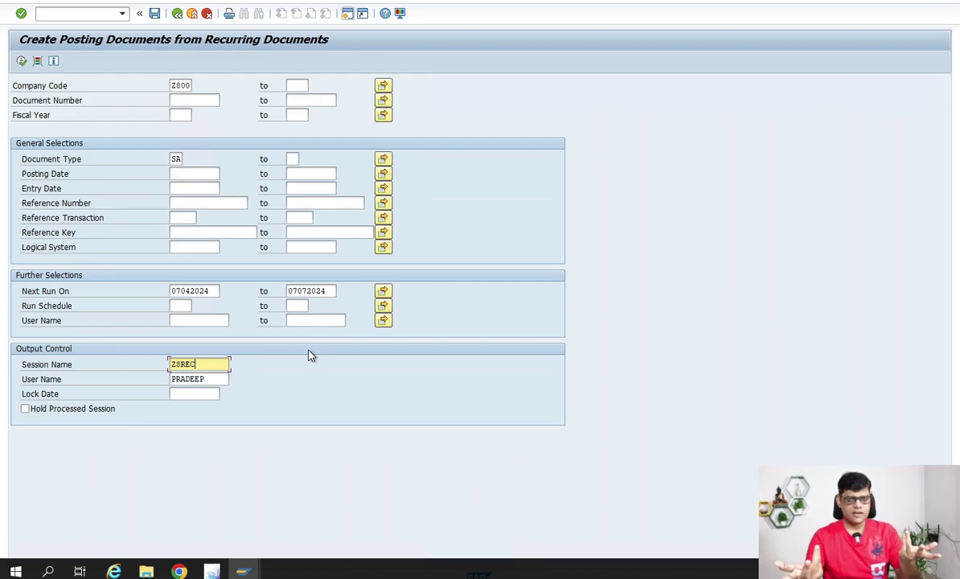
pyautogui.press('Return')
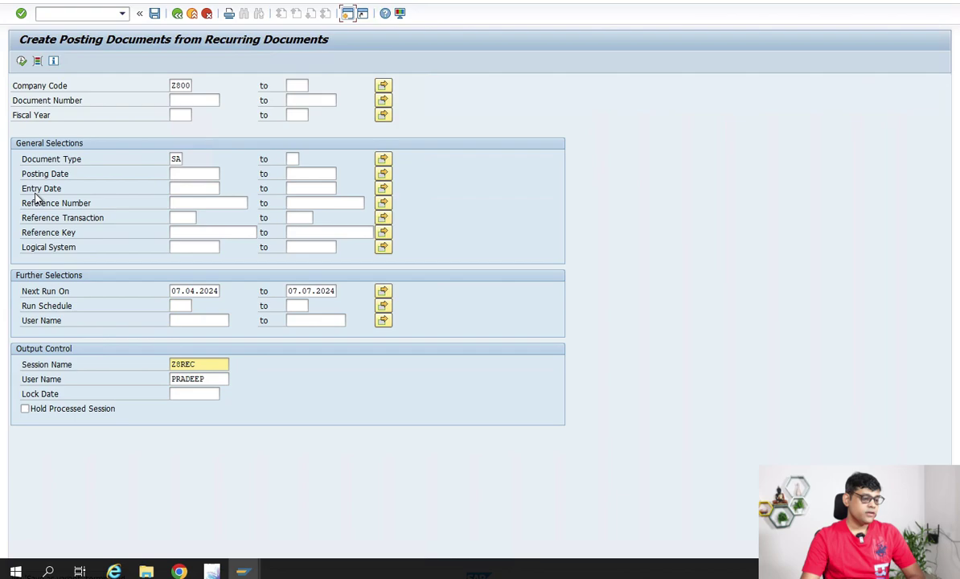
# - Create the Z8REC batch session, then select it in the batch input session overview
pyautogui.click(21, 64)
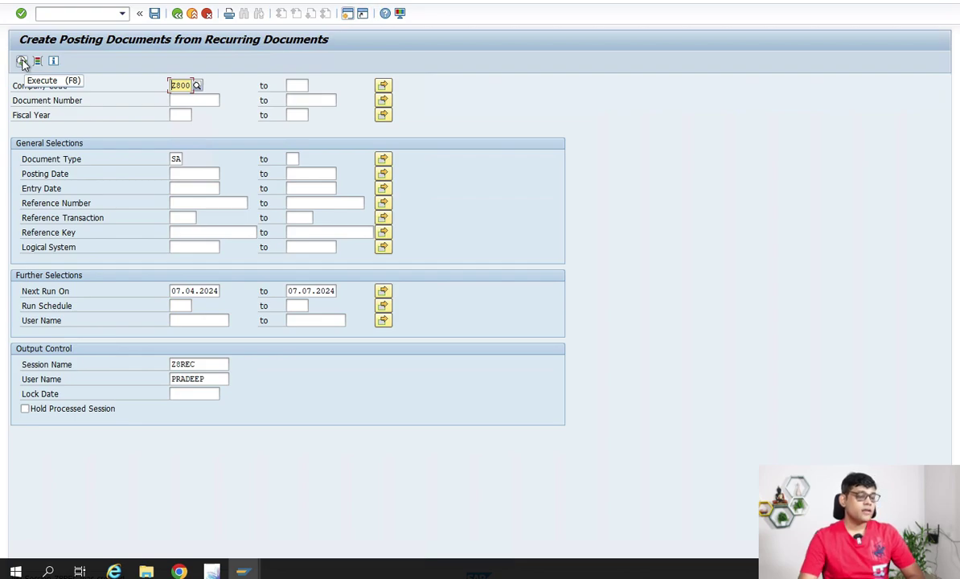
pyautogui.click(141, 3)
pyautogui.moveTo(245, 58)
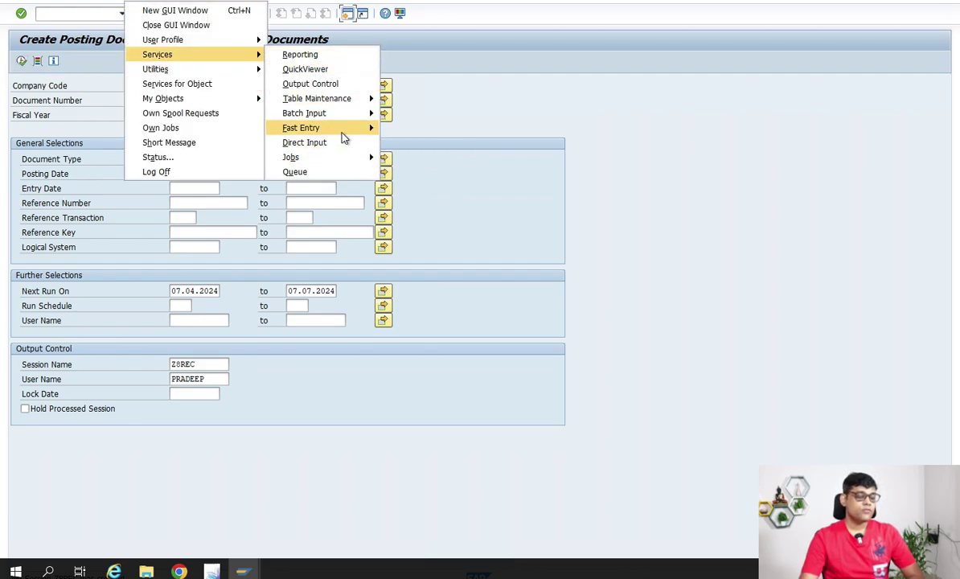
pyautogui.moveTo(347, 119)
pyautogui.click(410, 113)
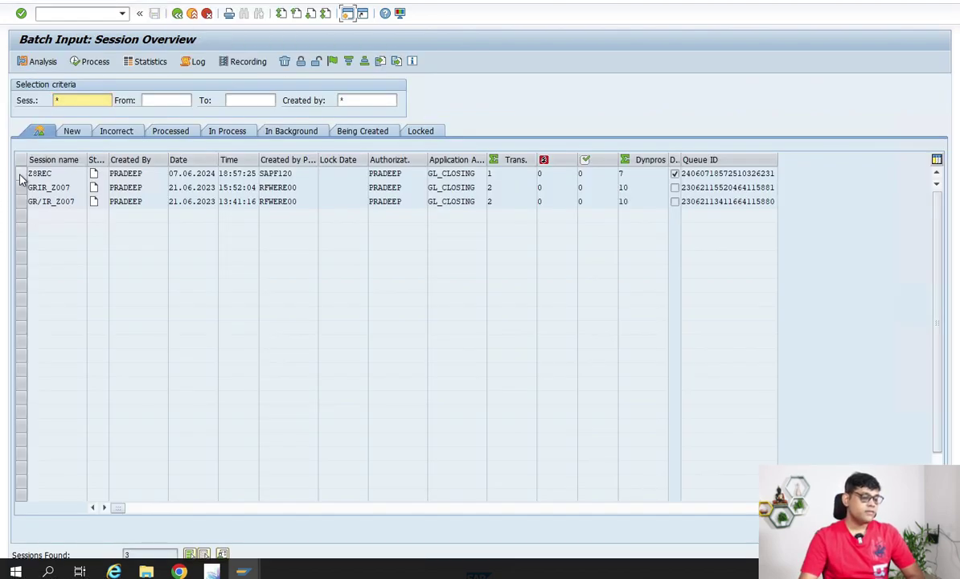
pyautogui.click(22, 176)
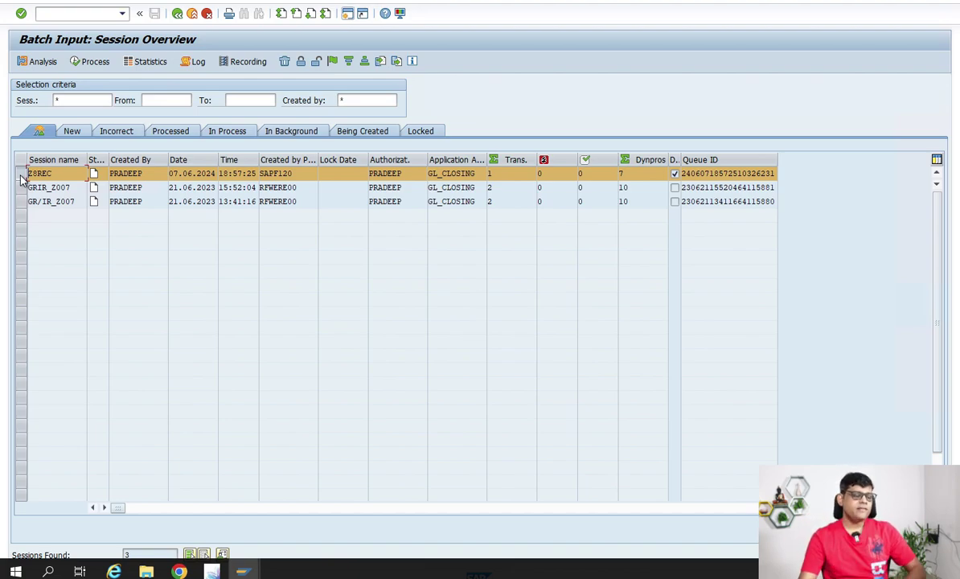
# - Check the G/L line item window, then return to the session overview
pyautogui.moveTo(242, 569)
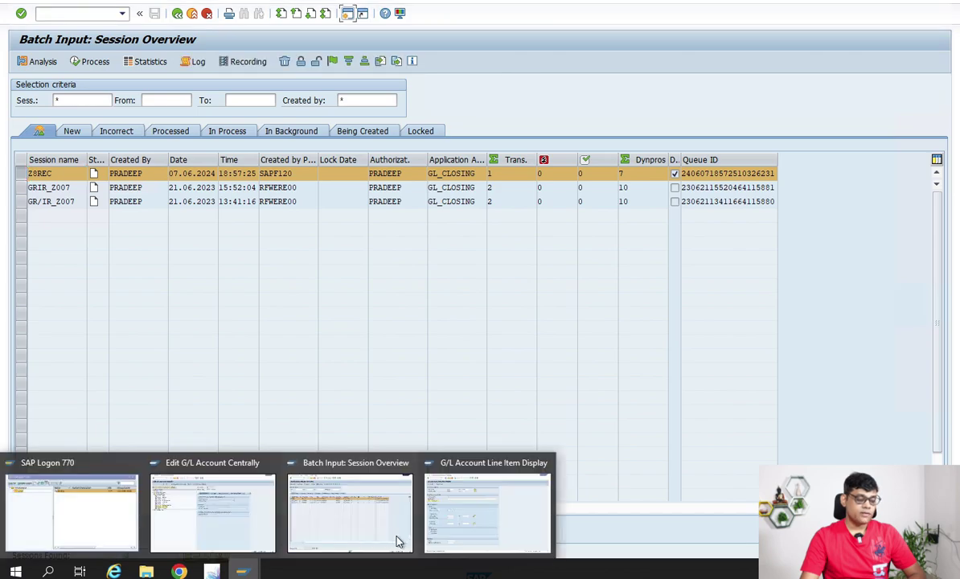
pyautogui.click(469, 530)
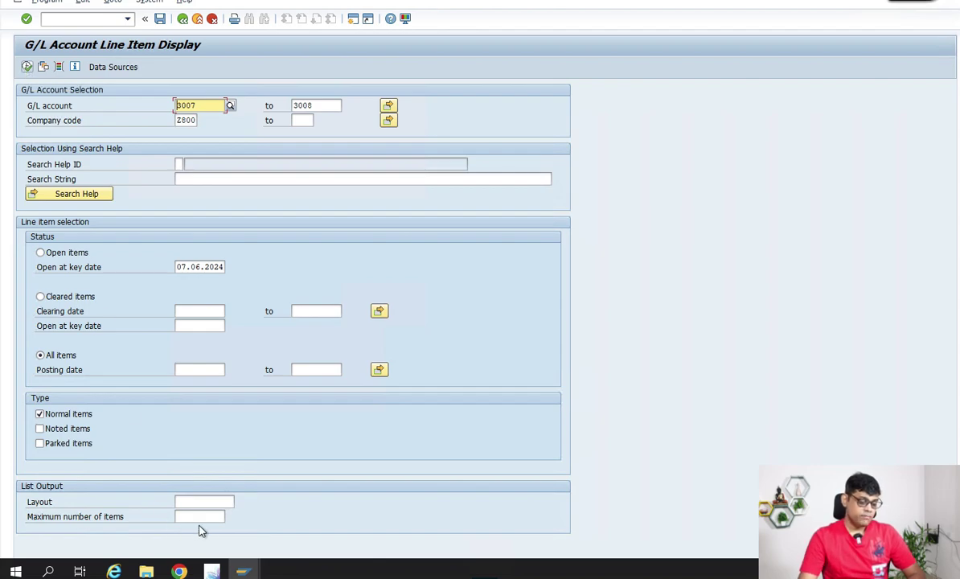
pyautogui.click(243, 569)
pyautogui.click(395, 539)
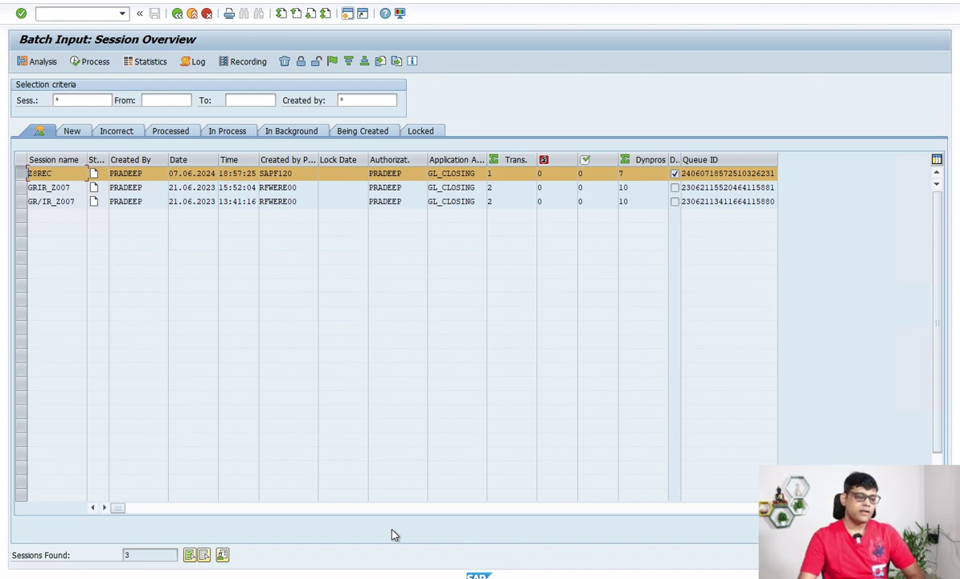
# - Process session Z8REC with Display errors only and exit batch input when finished
pyautogui.click(94, 61)
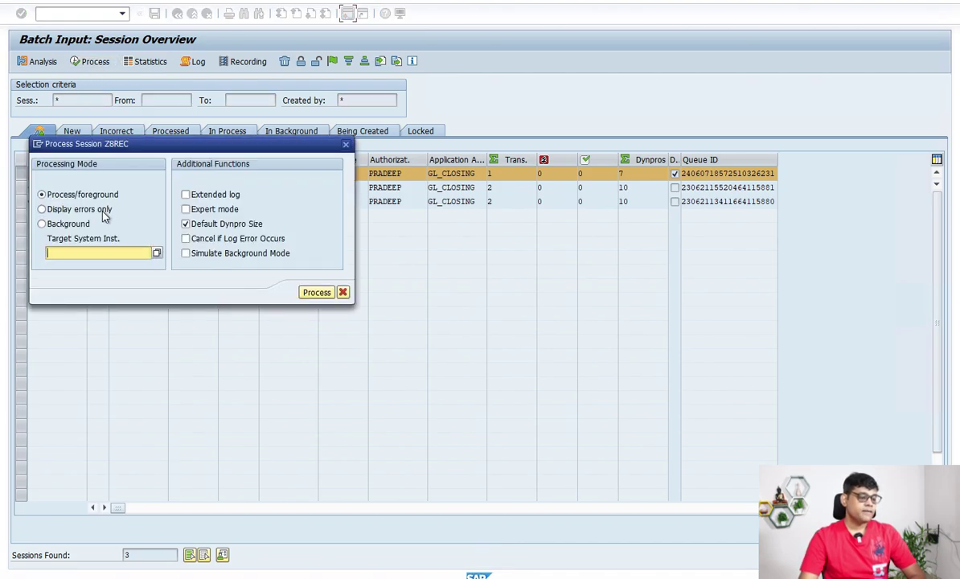
pyautogui.click(102, 211)
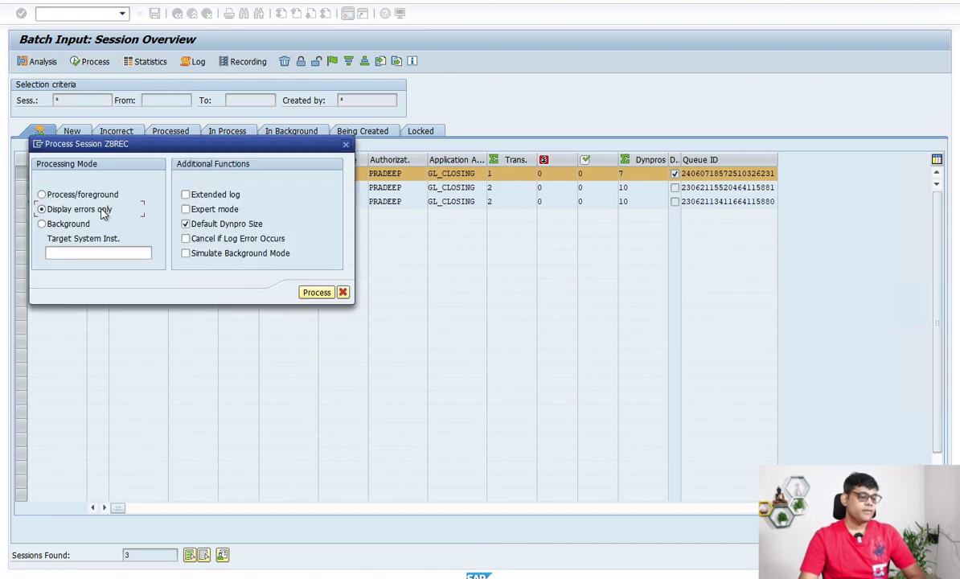
pyautogui.click(316, 292)
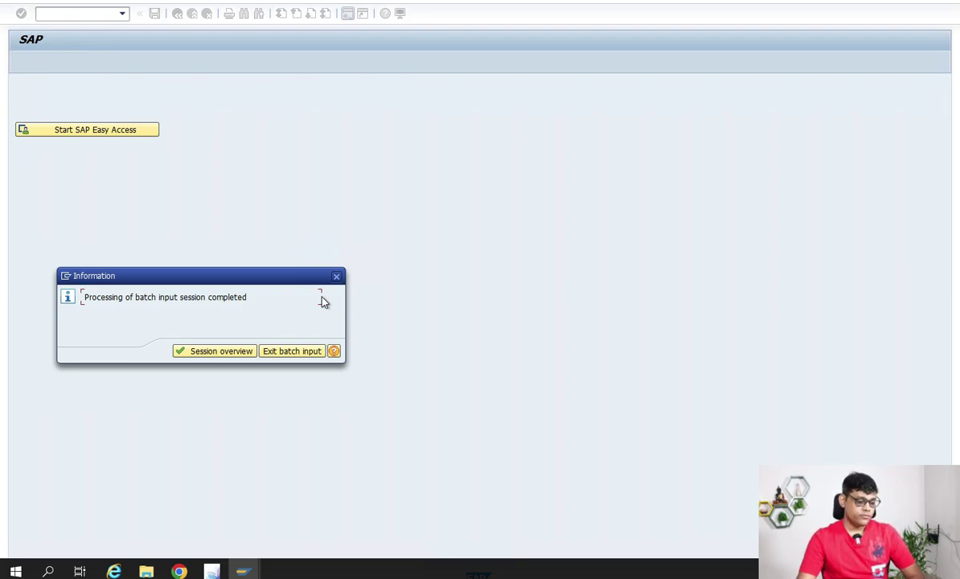
pyautogui.click(292, 352)
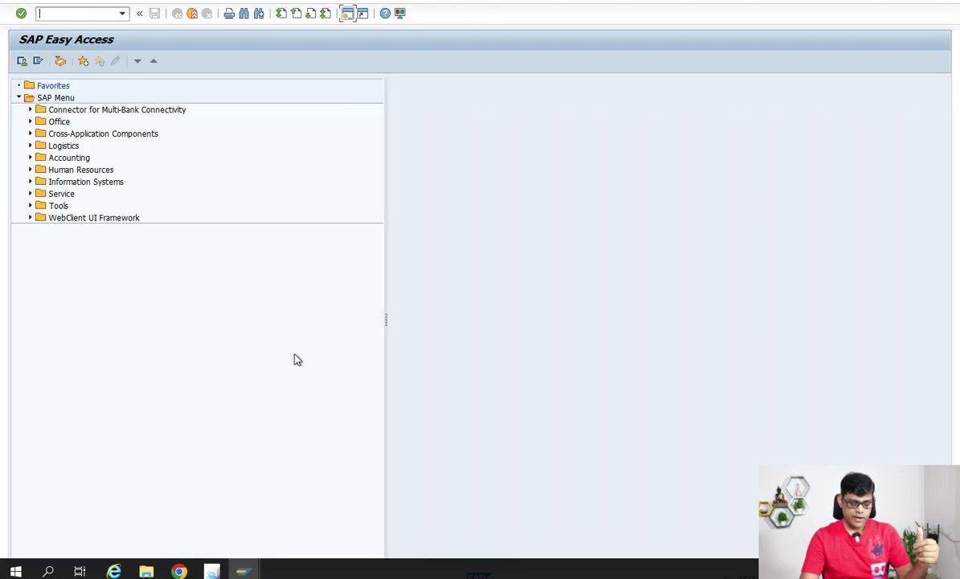
# - Run the line item report for accounts 3007 and 3008 and add a Posting Date column
pyautogui.moveTo(243, 570)
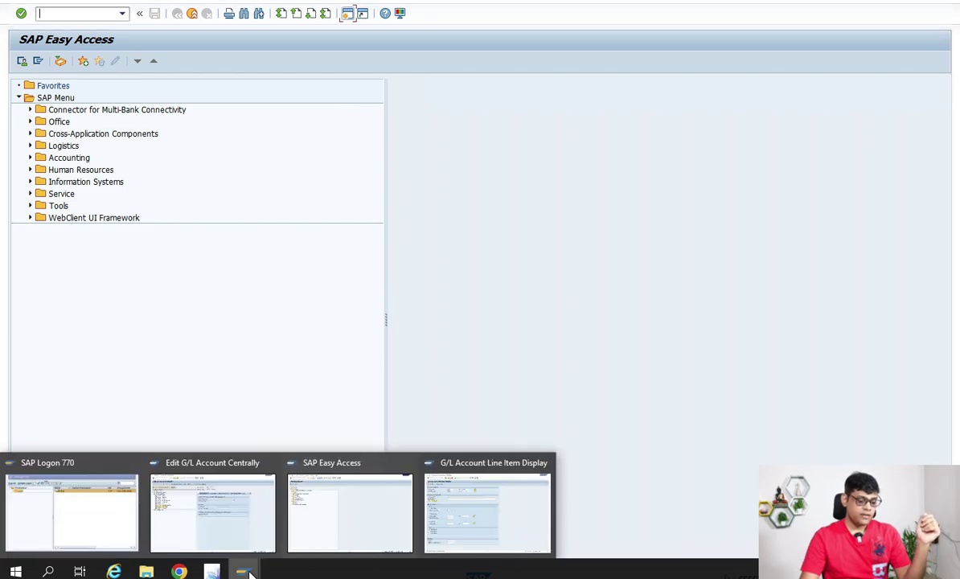
pyautogui.click(489, 523)
pyautogui.click(27, 67)
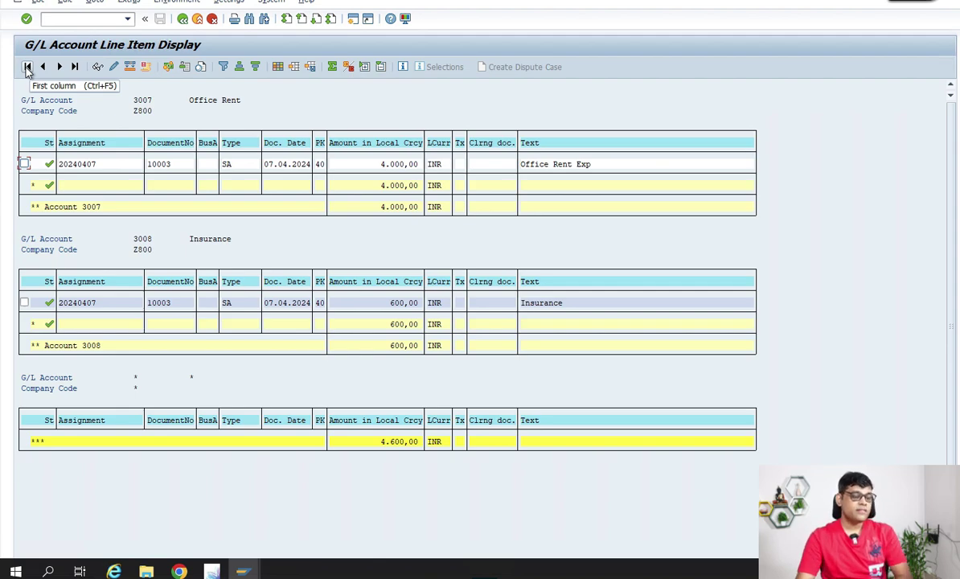
pyautogui.click(278, 67)
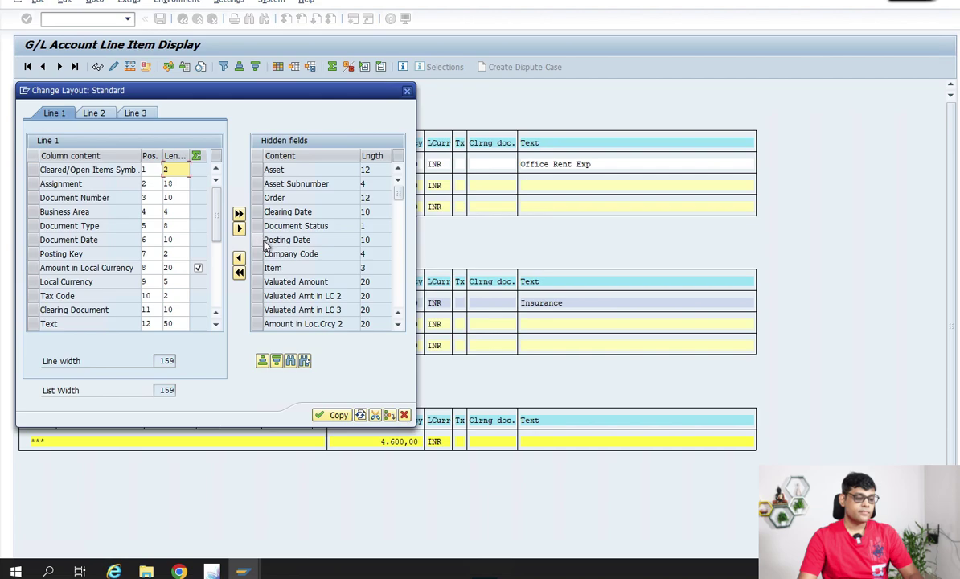
pyautogui.click(267, 240)
pyautogui.click(239, 257)
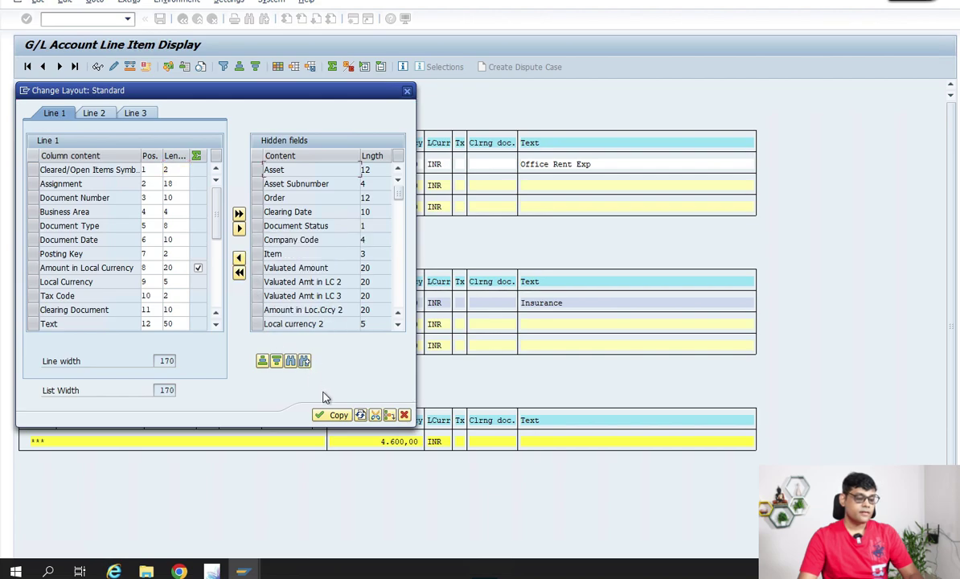
pyautogui.click(334, 415)
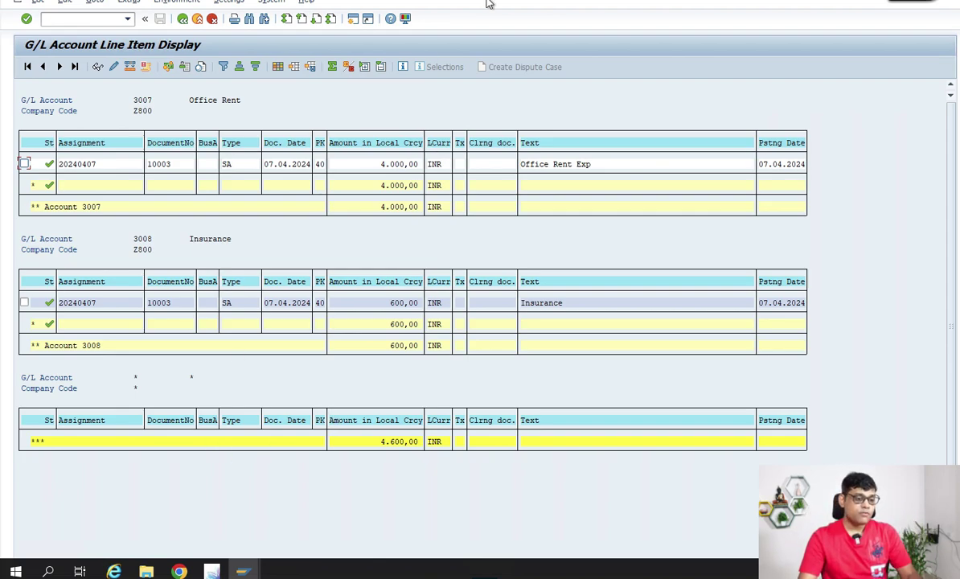
# - Open a new session running FB50L, then exit it without saving
pyautogui.click(352, 18)
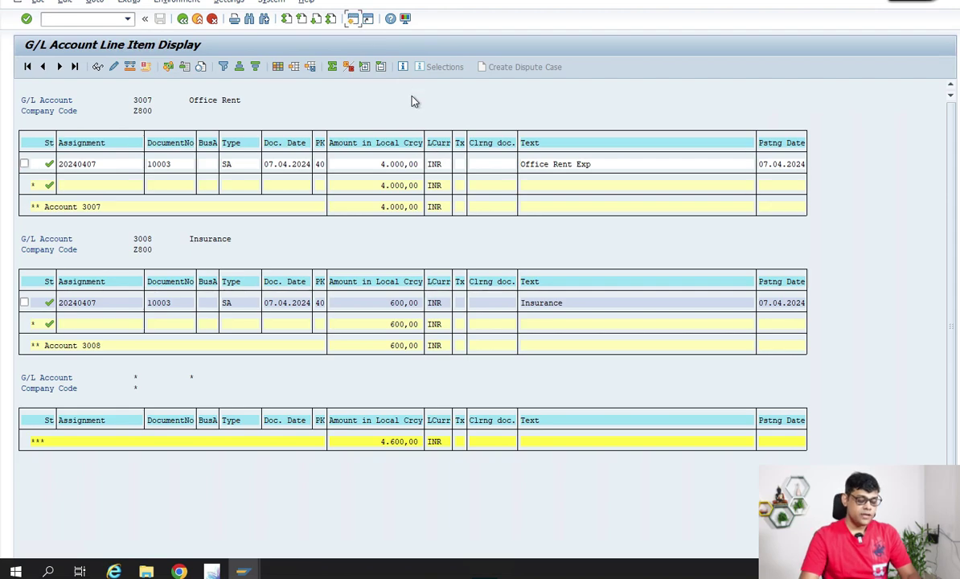
pyautogui.write('FB5')
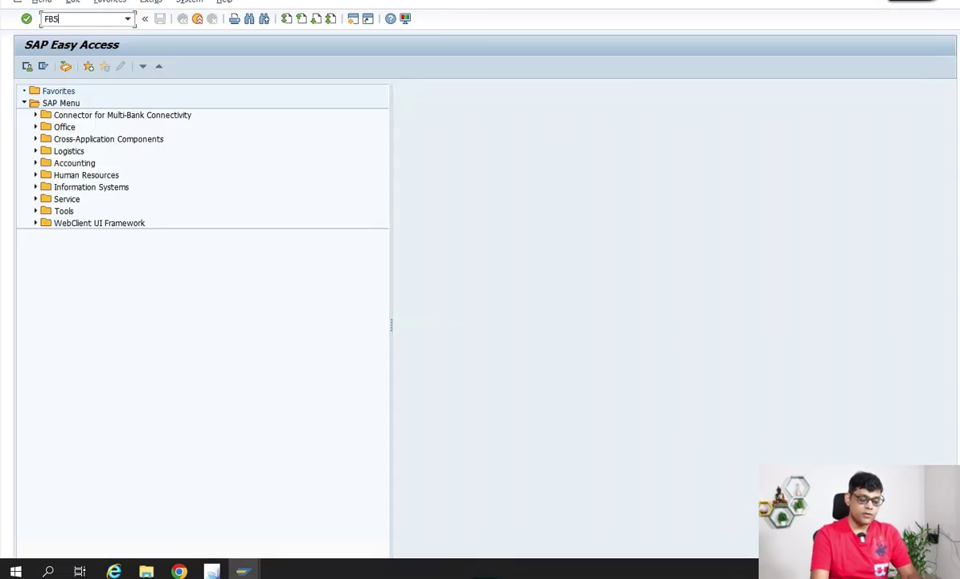
pyautogui.write('0L')
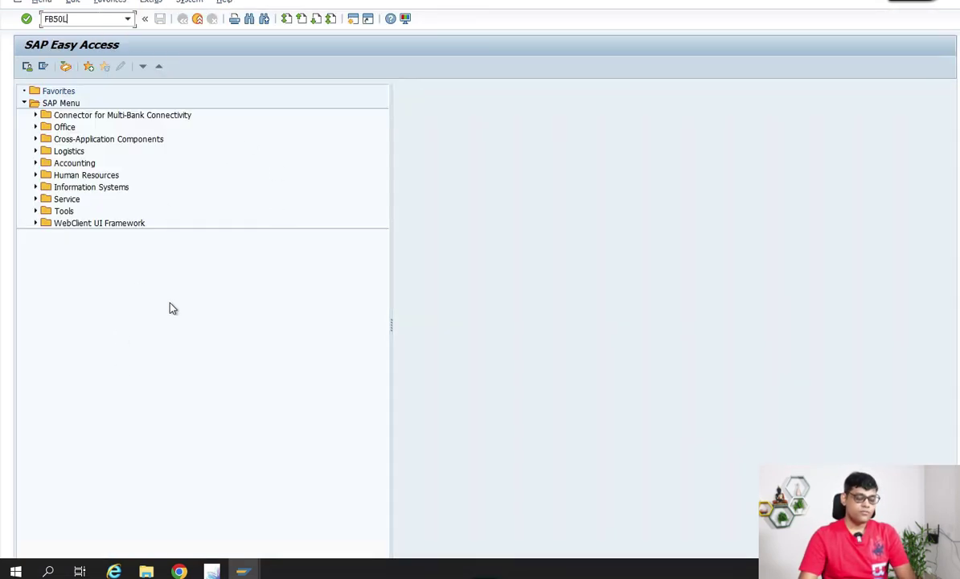
pyautogui.press('Return')
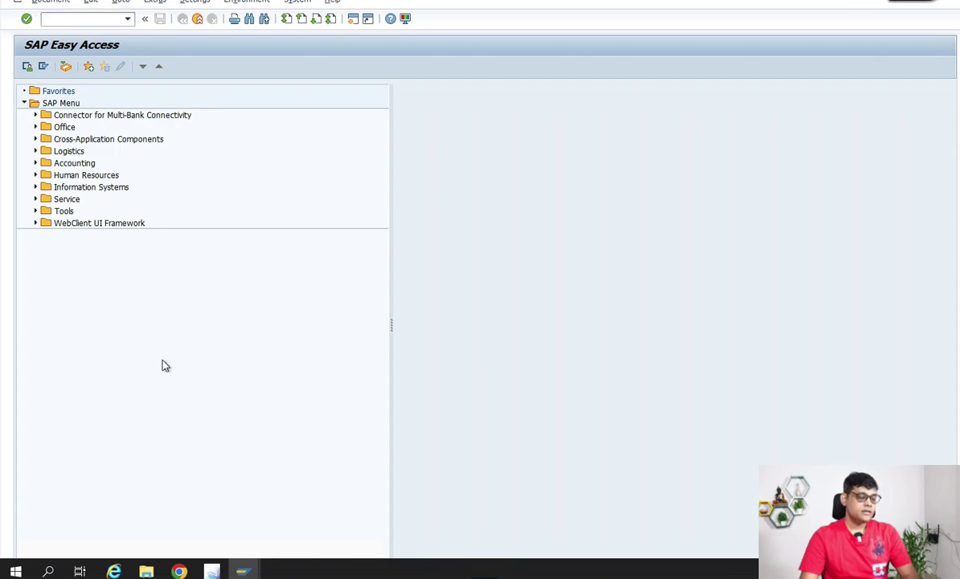
pyautogui.click(72, 284)
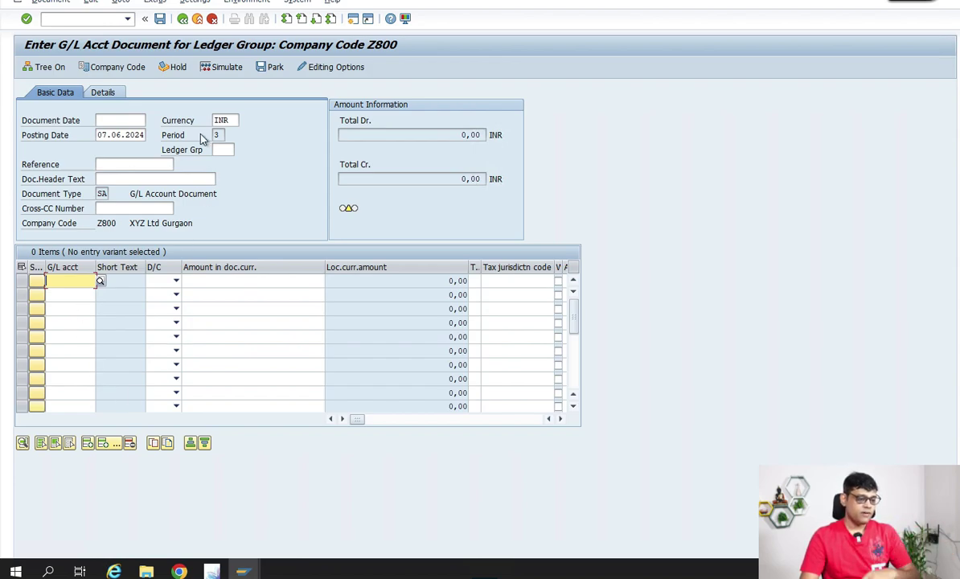
pyautogui.click(198, 20)
pyautogui.click(194, 258)
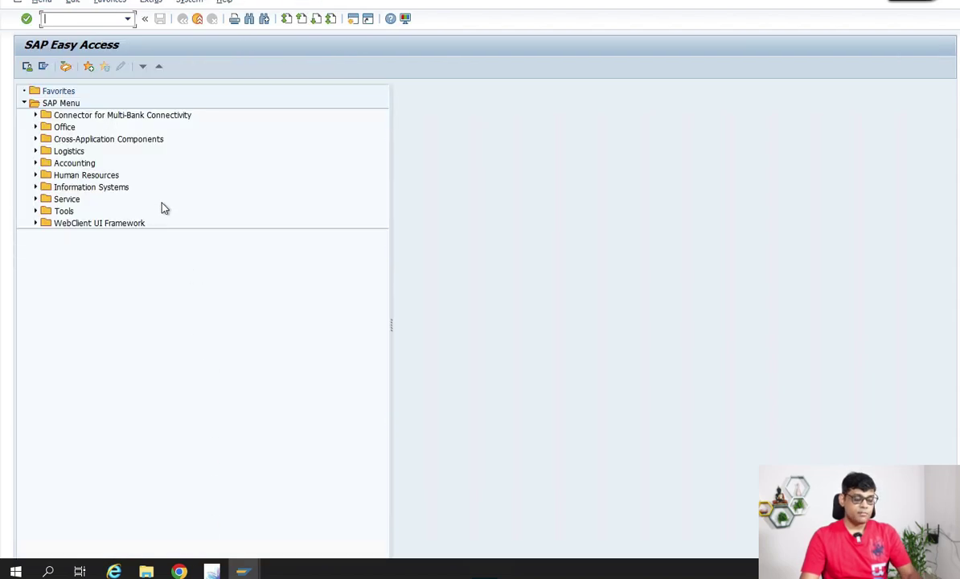
pyautogui.moveTo(252, 573)
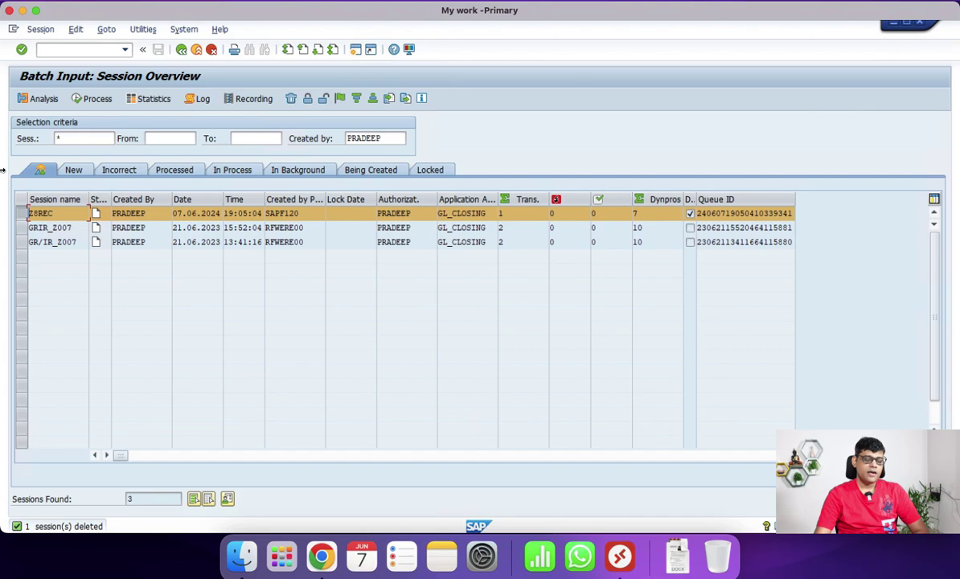
# - Process session Z8REC with Display errors only and exit the completed batch input
pyautogui.click(98, 100)
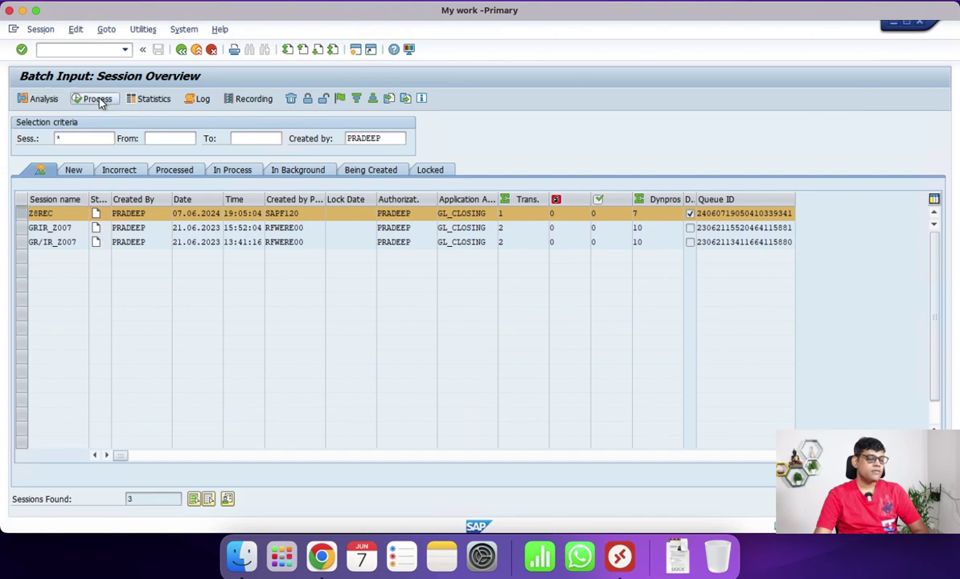
pyautogui.click(97, 250)
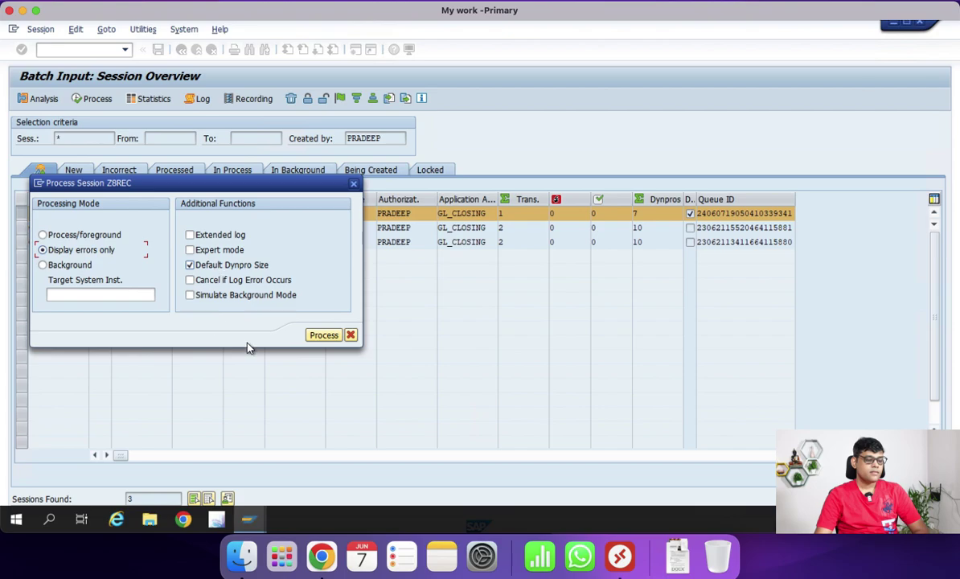
pyautogui.click(322, 335)
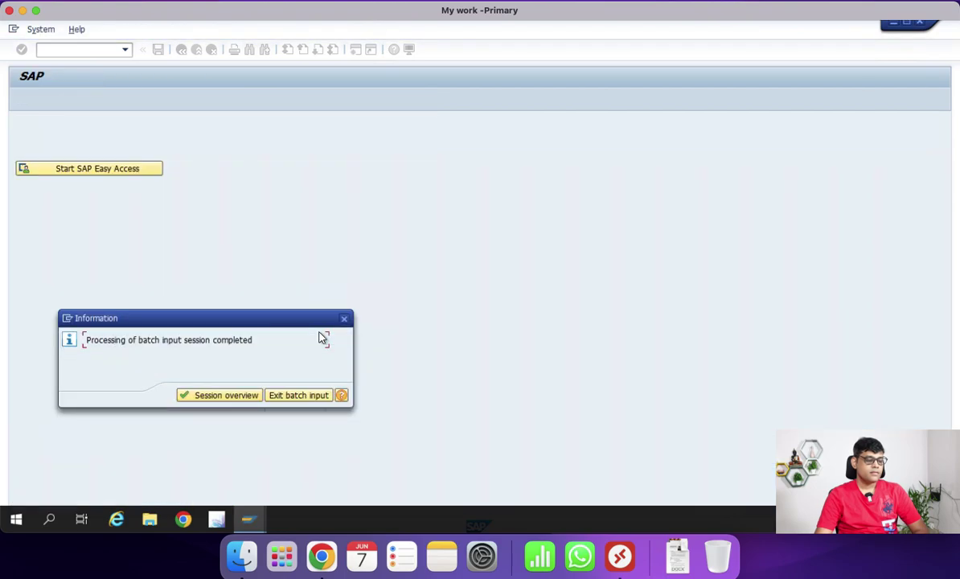
pyautogui.click(297, 396)
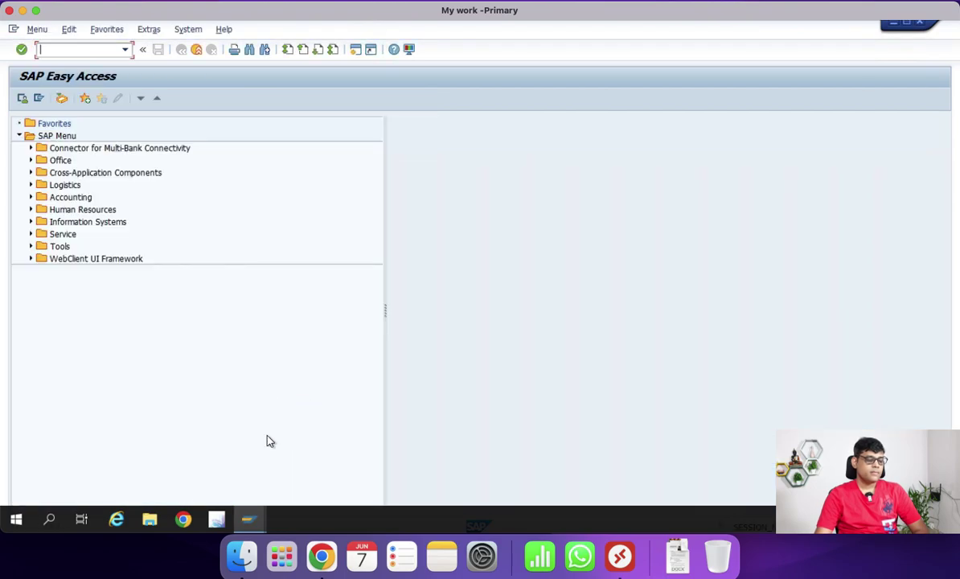
# - Refresh the G/L line item report and add the Posting Date column to its layout
pyautogui.moveTo(251, 522)
pyautogui.click(371, 486)
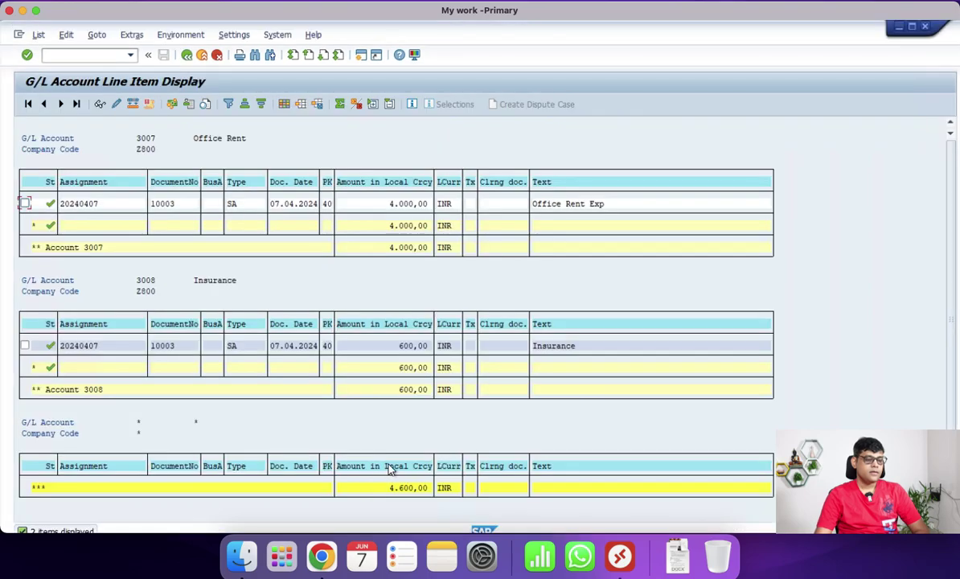
pyautogui.click(38, 35)
pyautogui.click(61, 68)
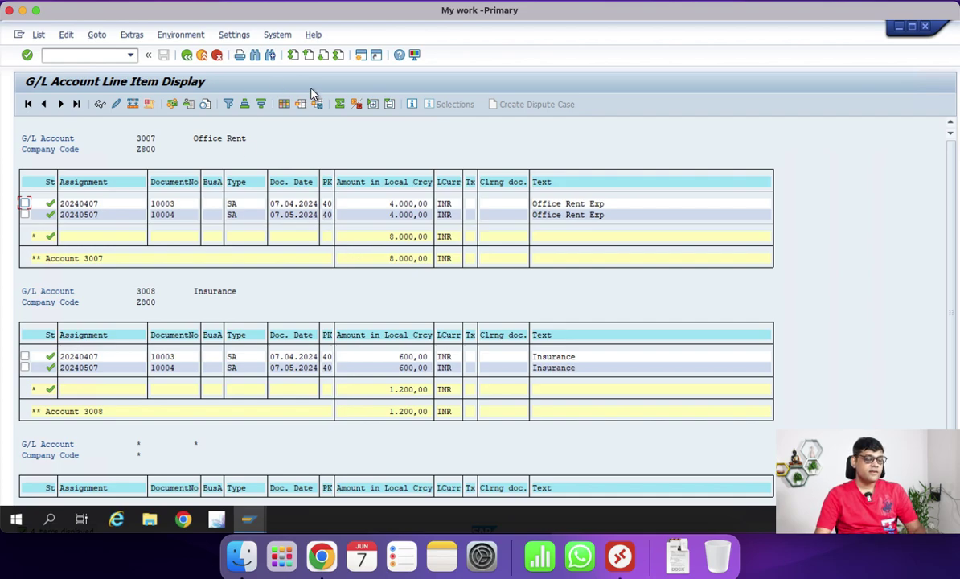
pyautogui.click(261, 103)
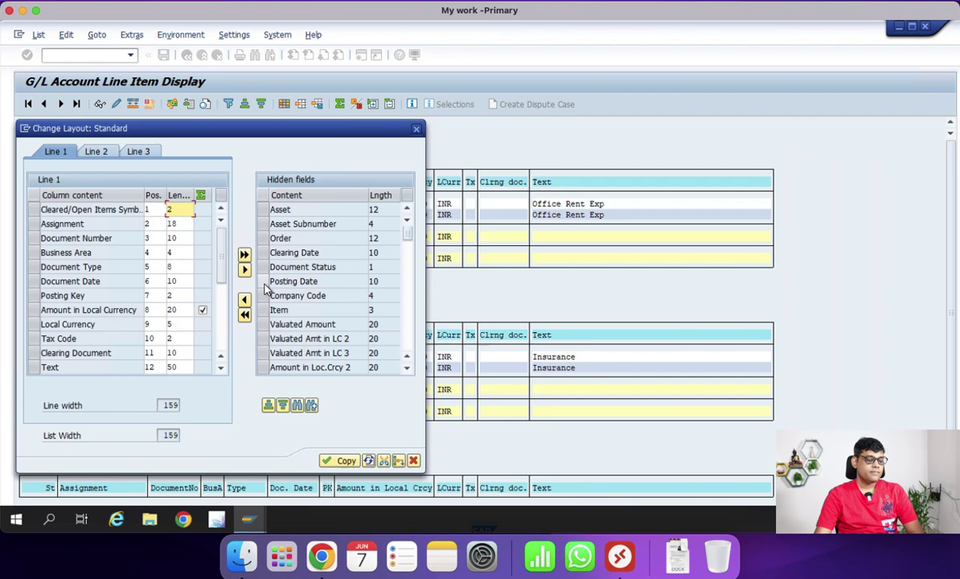
pyautogui.click(269, 281)
pyautogui.click(244, 299)
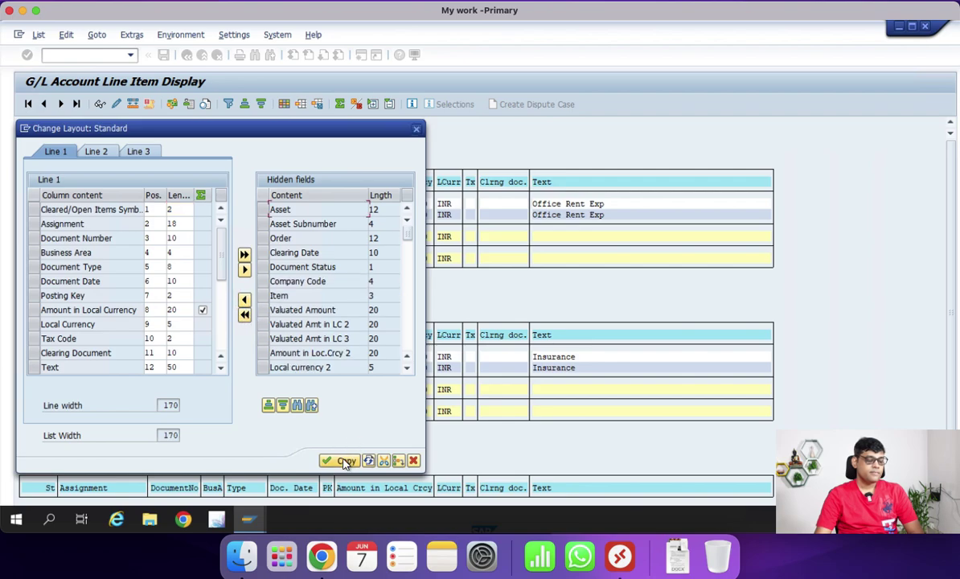
pyautogui.click(335, 460)
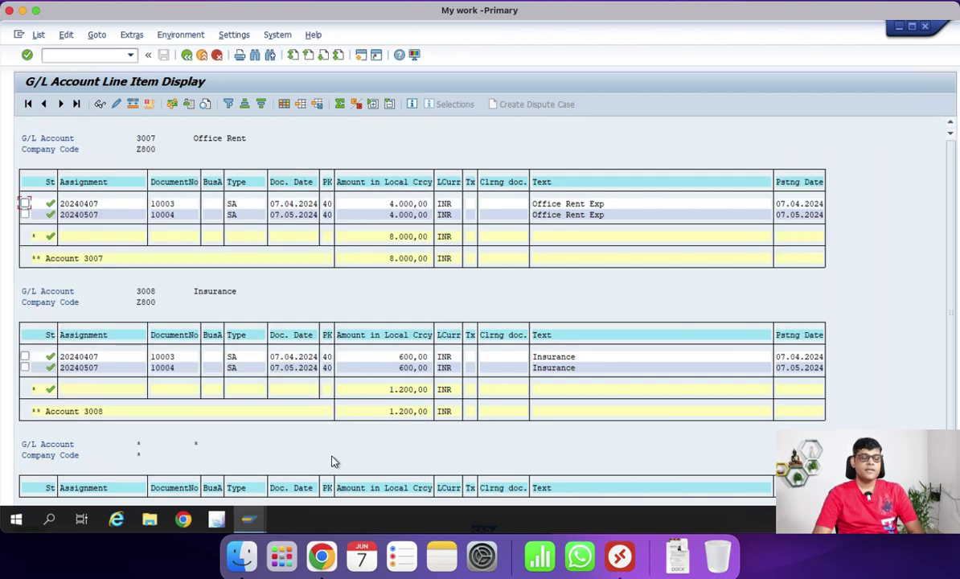